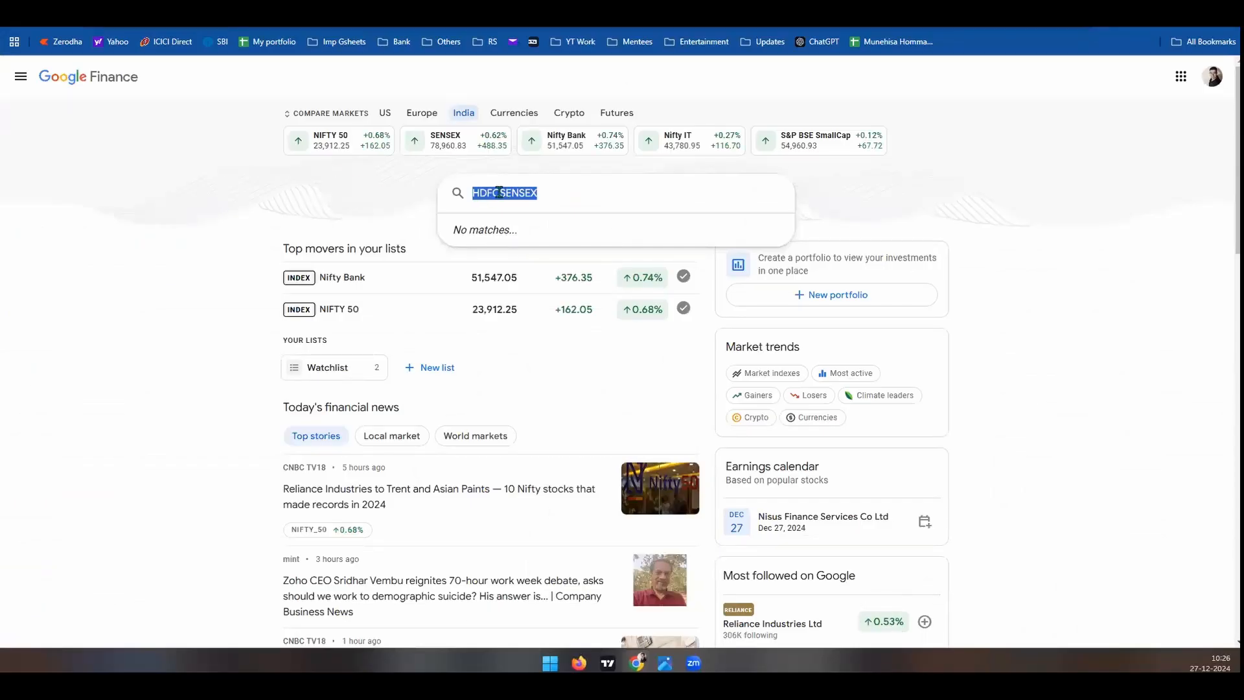
Check the HDFCSENSEX search on Google Finance and its NSE quote page, and switch to Firefox for the ETF spreadsheet.
left_click(500, 192)
left_click(454, 14)
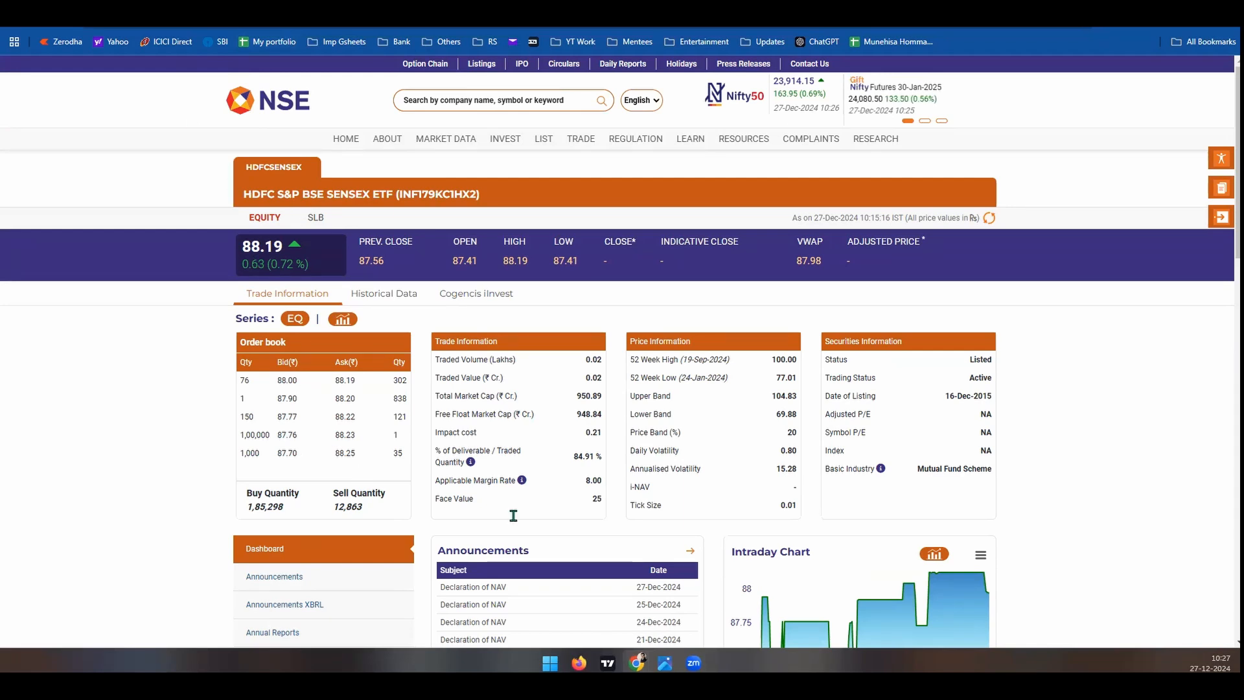
left_click(579, 662)
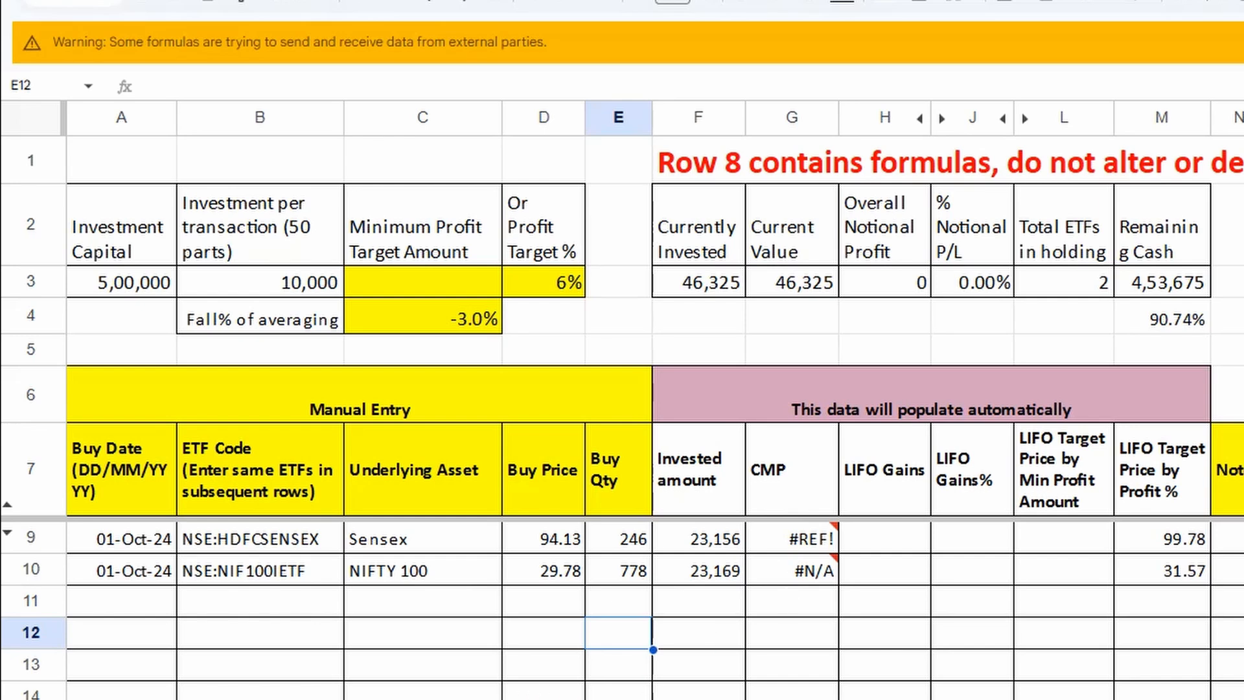
Open the backup price sheet and review the script code, backup URL and backup price formula in row 4.
left_click(904, 657)
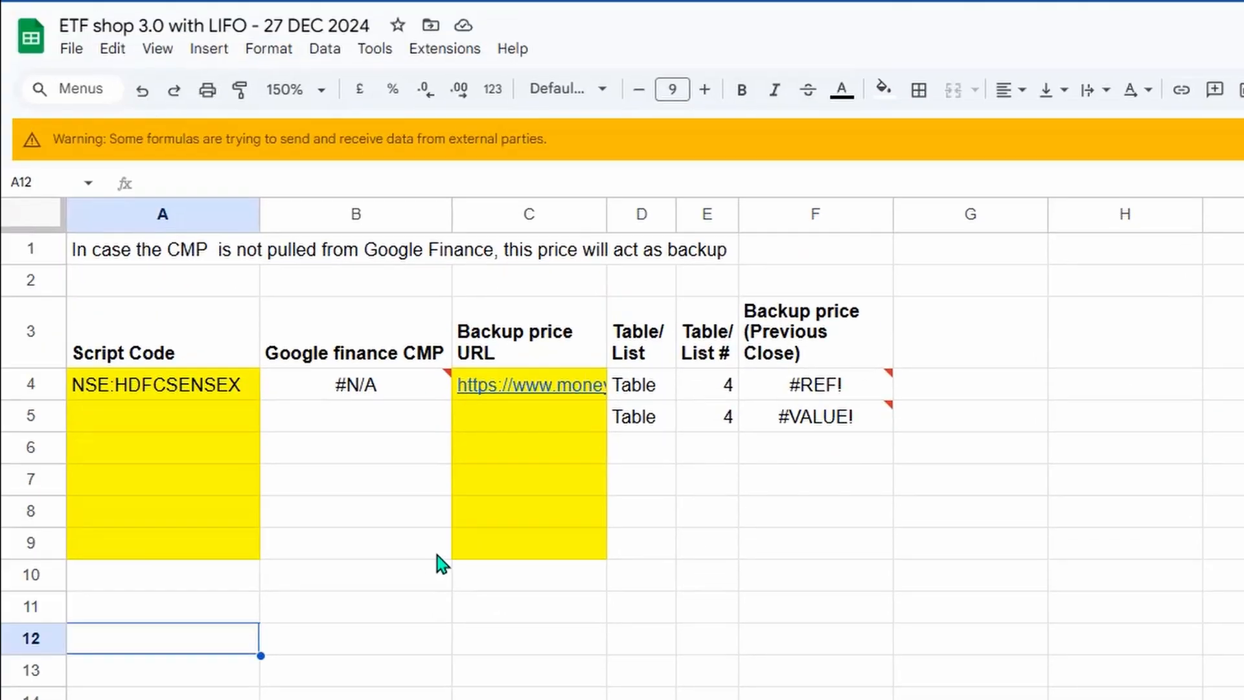
left_click(110, 383)
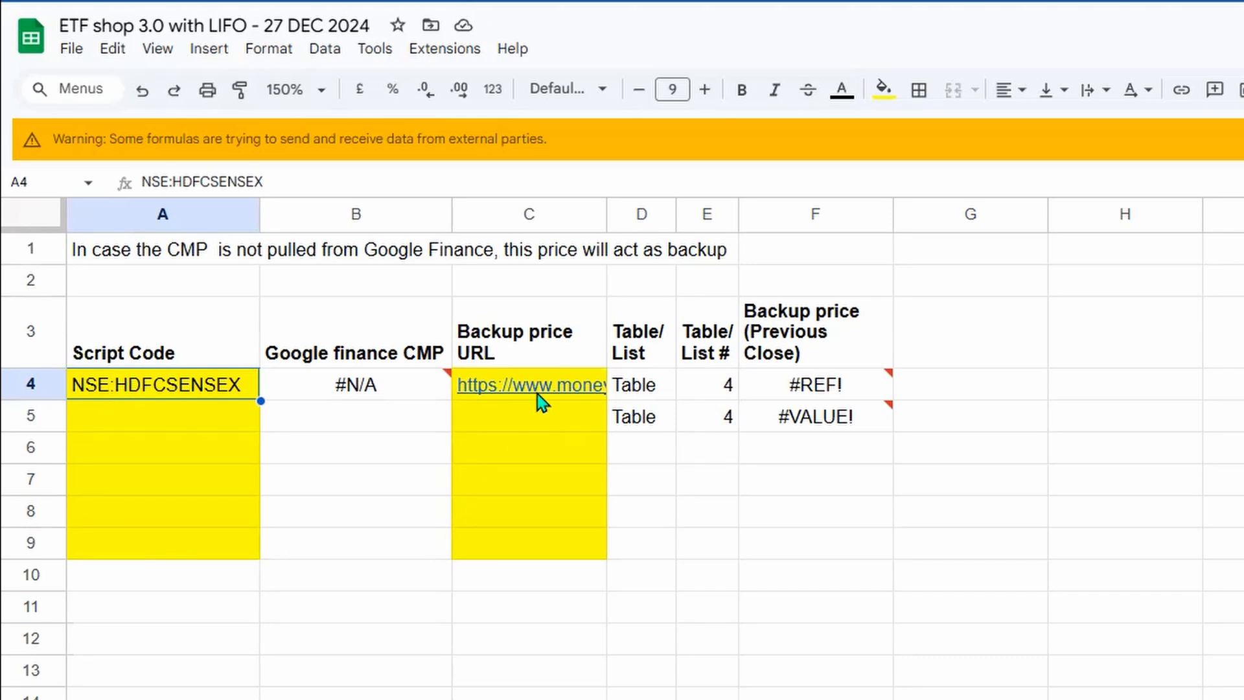
mouse_move(538, 394)
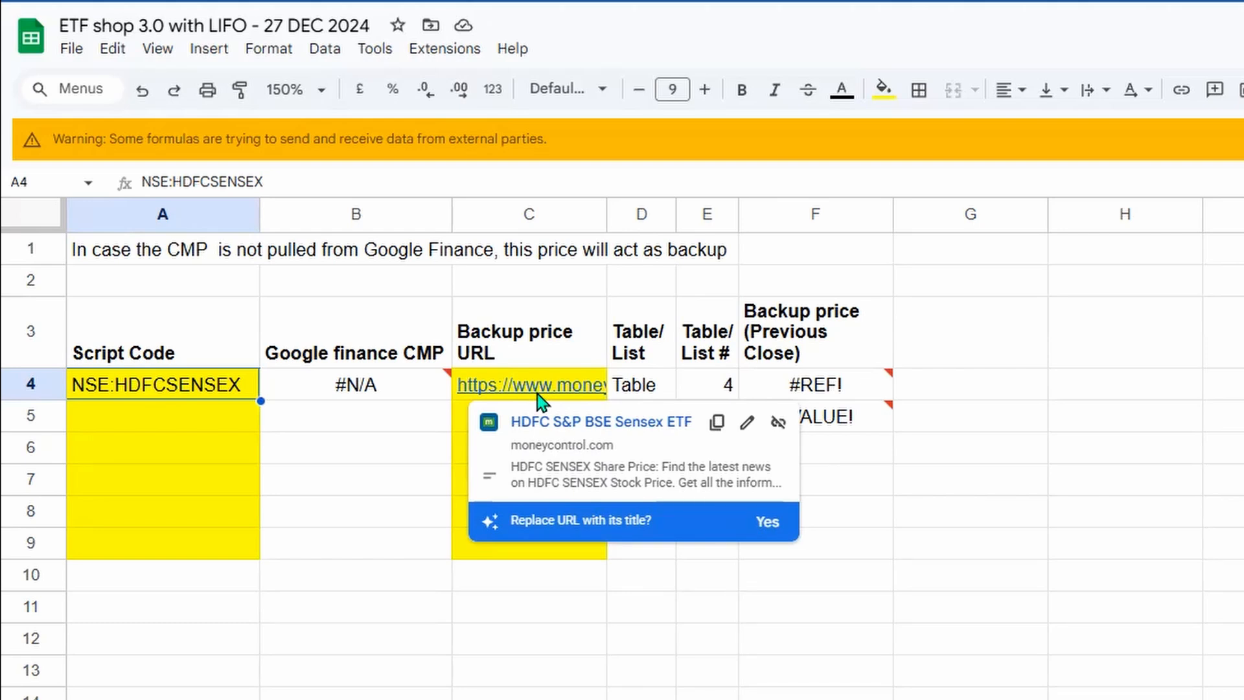
left_click(812, 382)
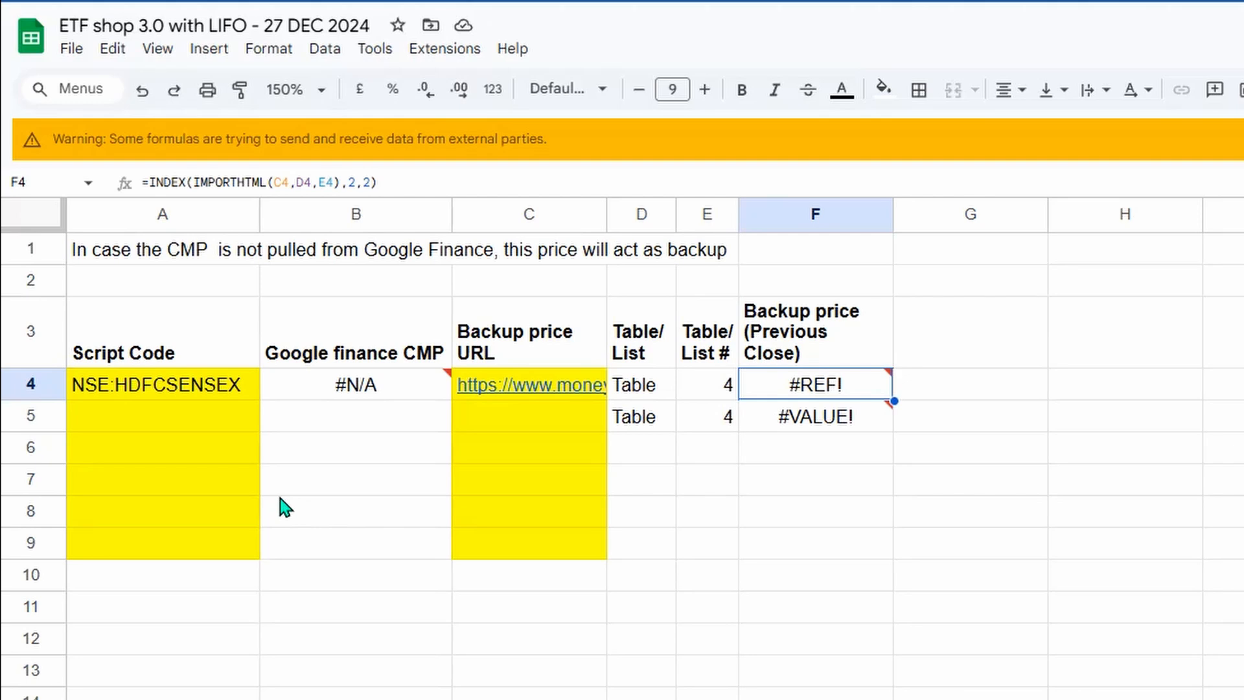
left_click(128, 391)
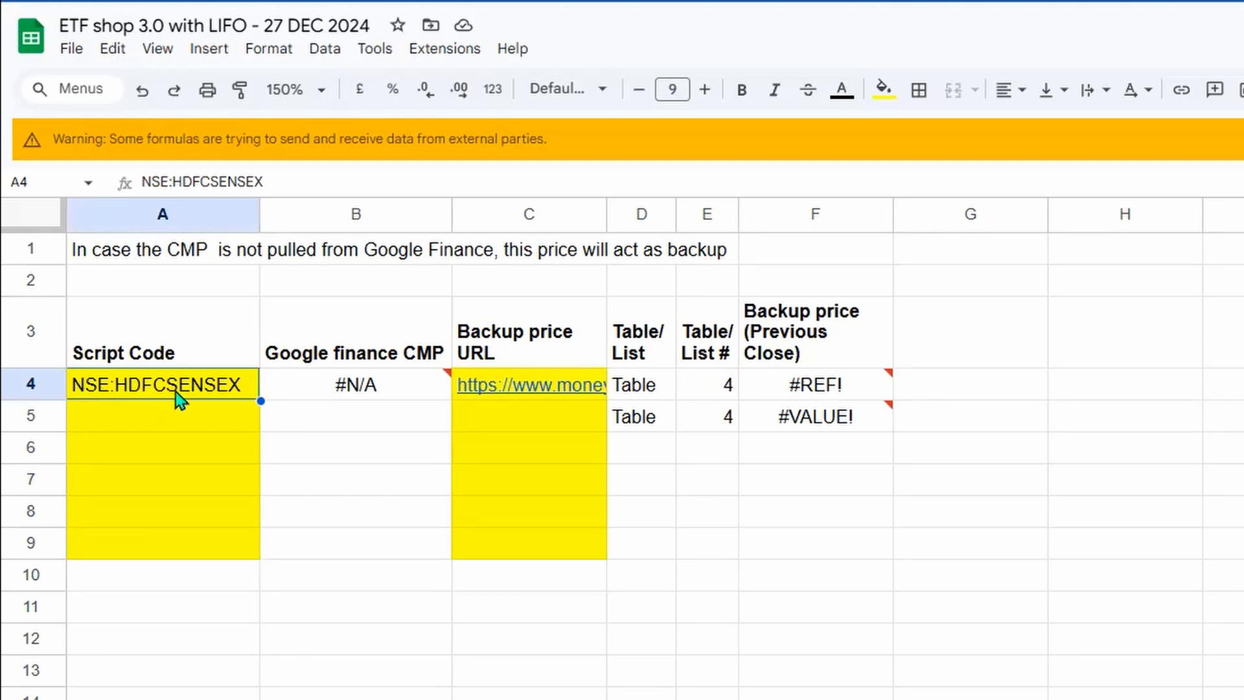
Compare the first ETF code in the holdings sheet with the backup sheet's script code, and inspect the Google Finance CMP error in B4.
left_click(129, 699)
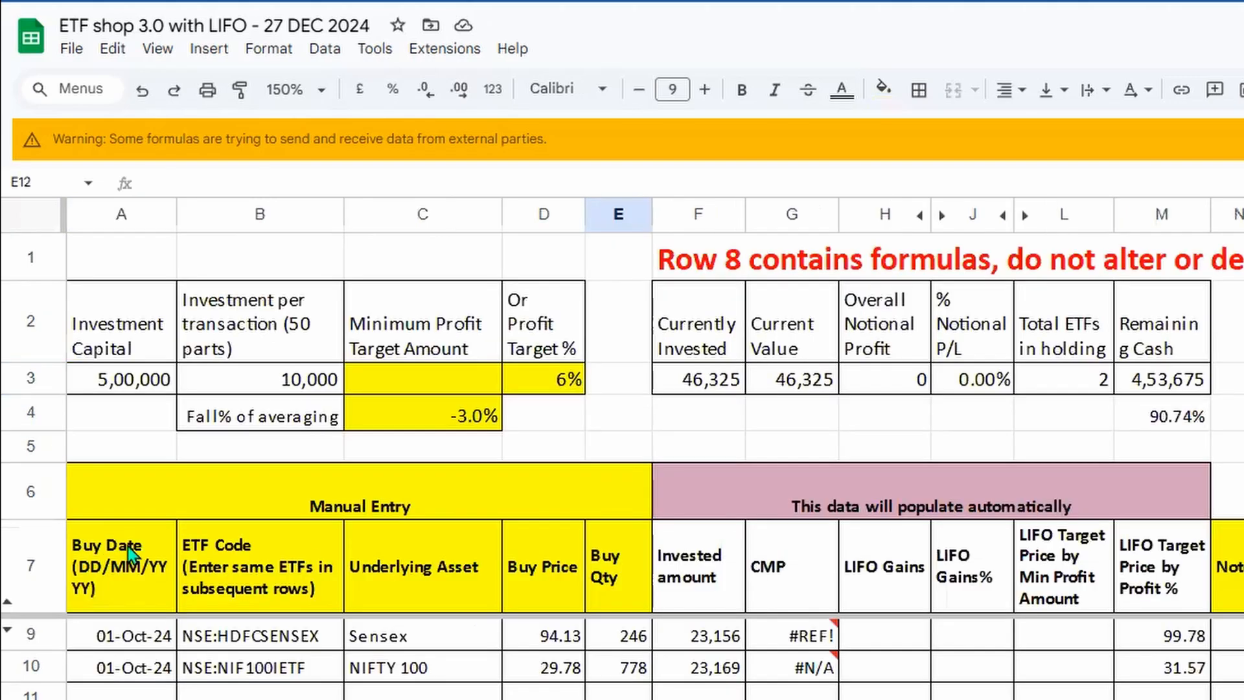
left_click(228, 644)
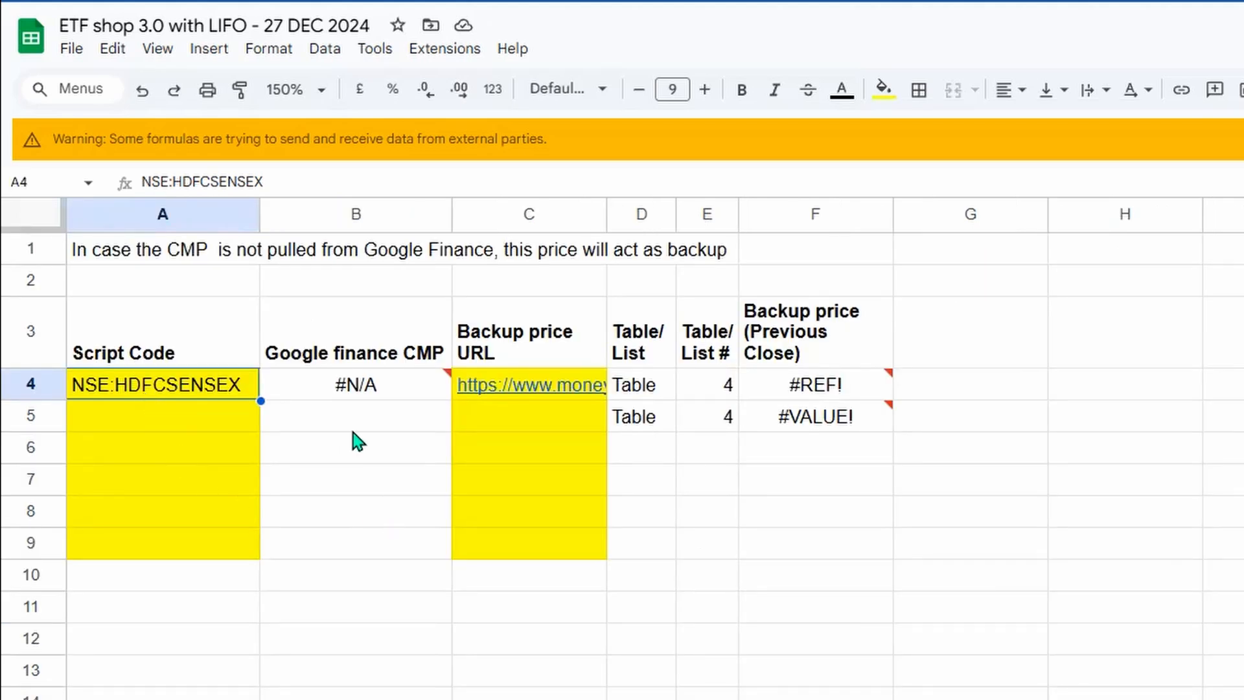
left_click(363, 387)
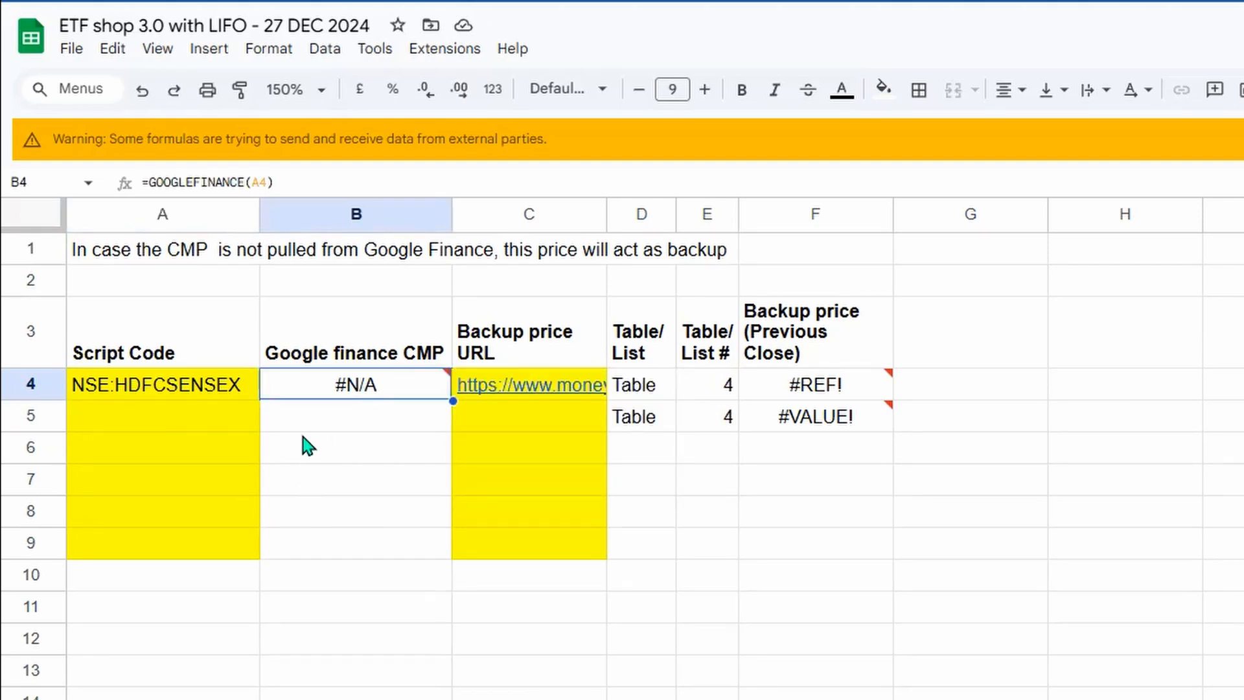
mouse_move(348, 395)
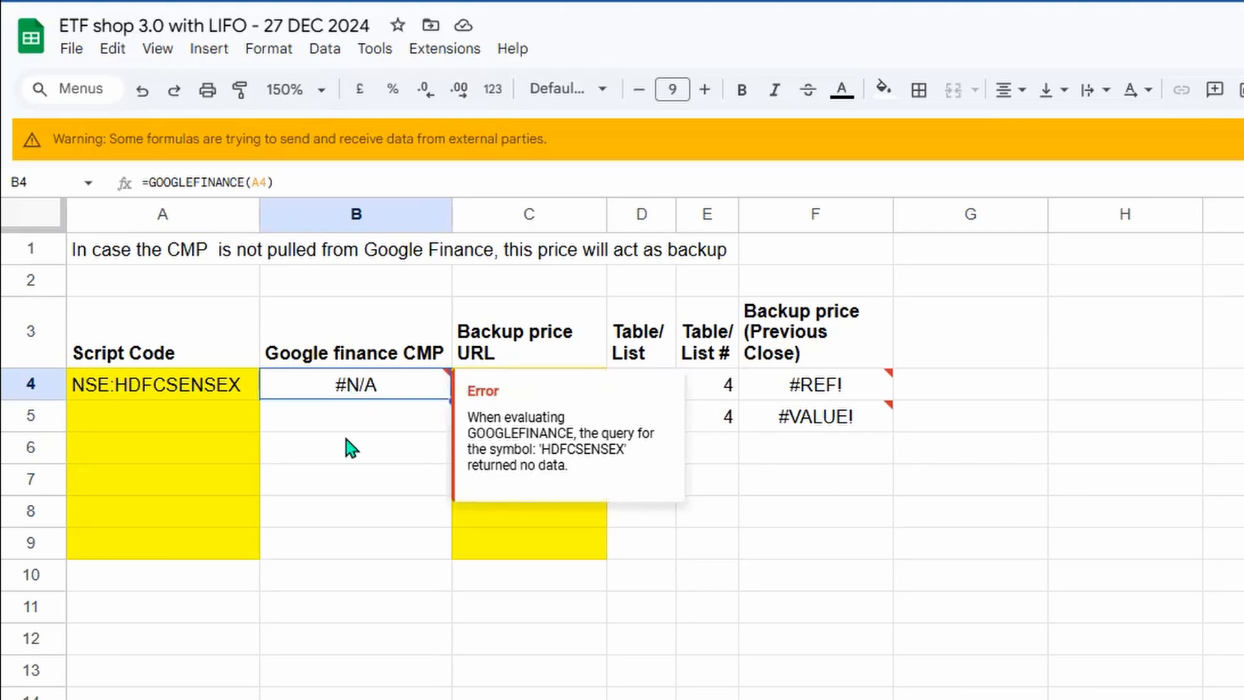
left_click(361, 460)
Open the Moneycontrol page linked in C4 and examine the HDFC S&P BSE Sensex ETF price overview.
mouse_move(504, 392)
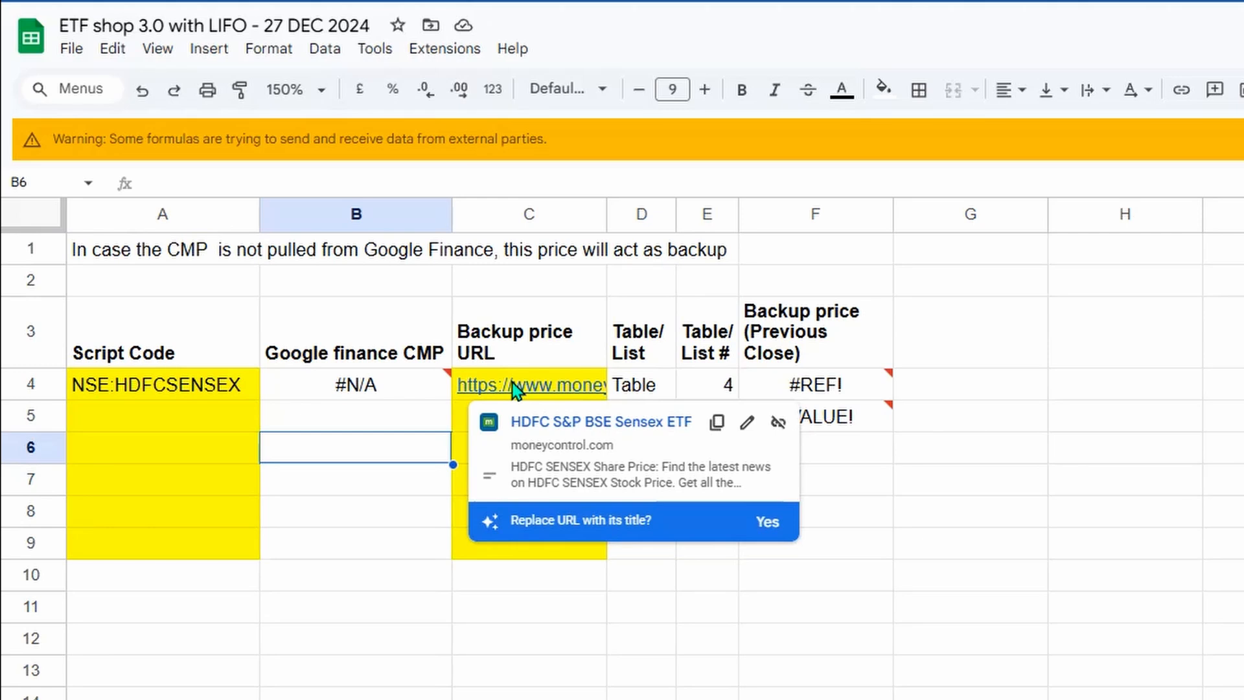
left_click(548, 422)
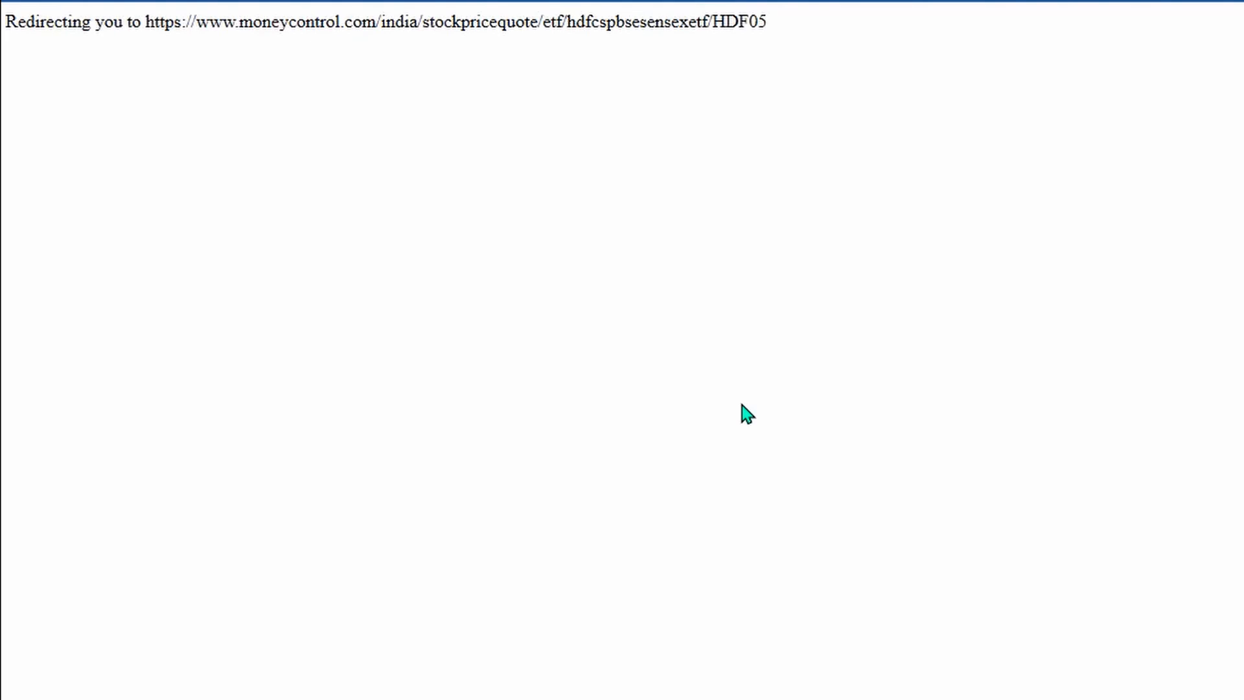
scroll(769, 688, "down", 3)
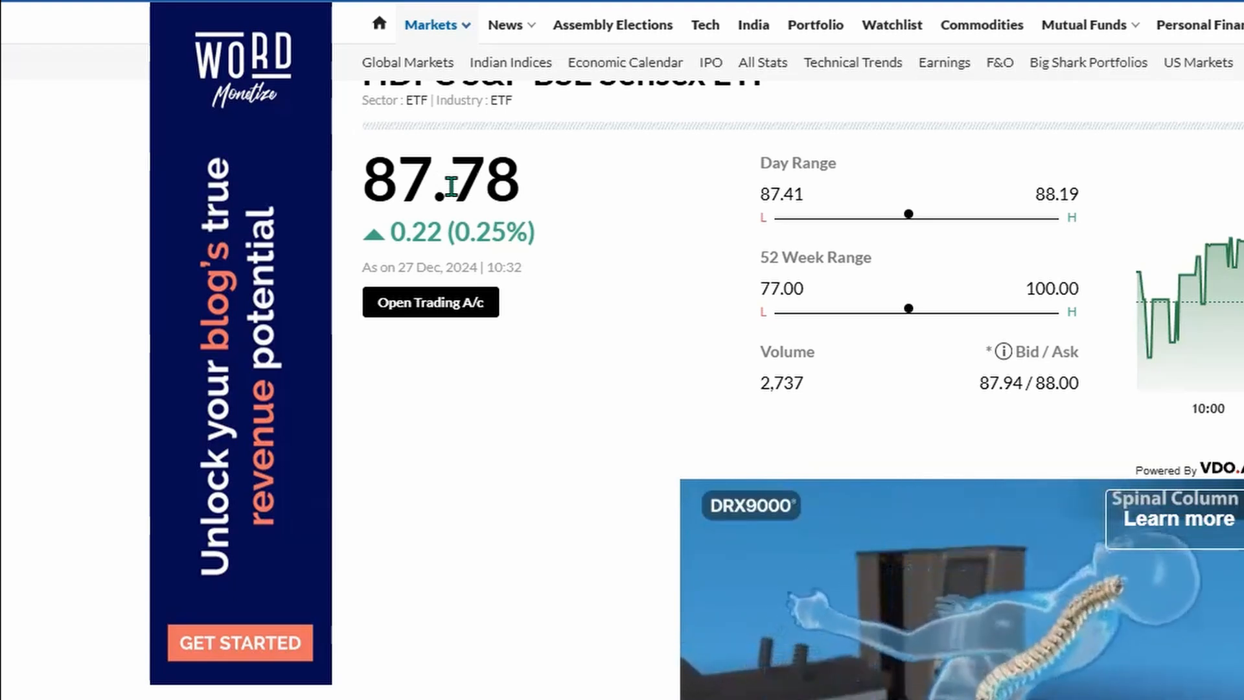
scroll(445, 644, "down", 5)
scroll(440, 655, "down", 3)
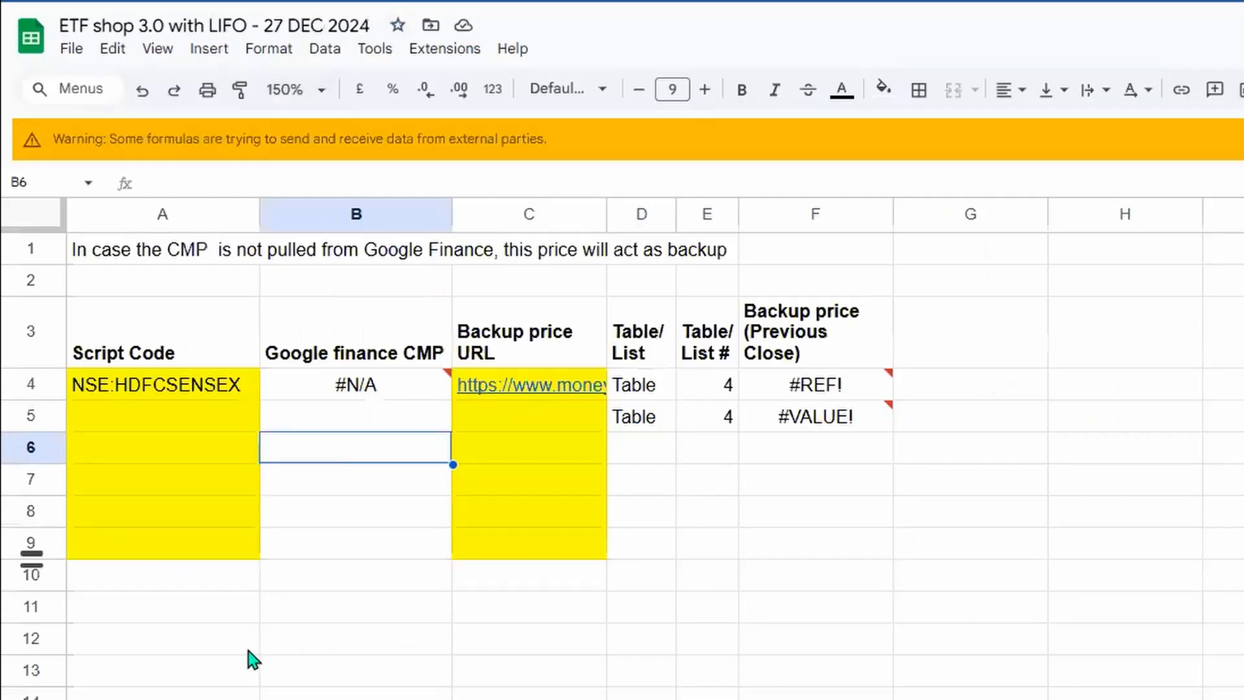
Review the table type, table number and IMPORTHTML formula in row 4, and allow the spreadsheet access to external URLs.
left_click(842, 386)
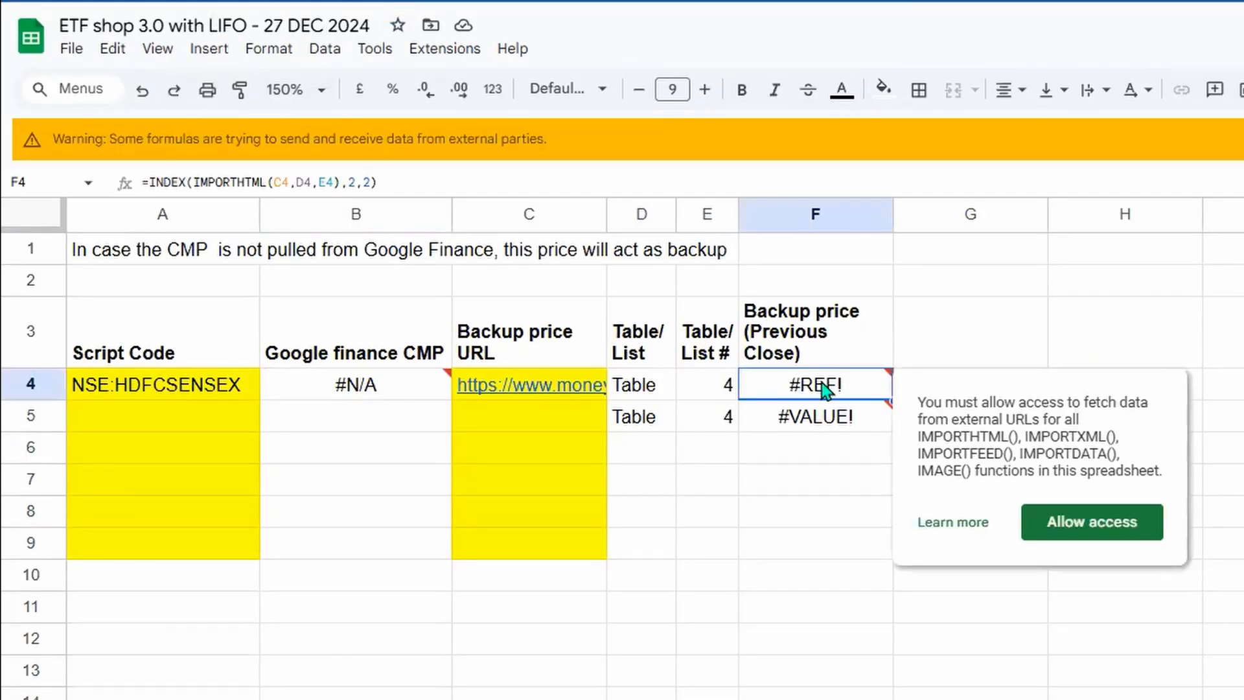
left_click(657, 379)
left_click(711, 391)
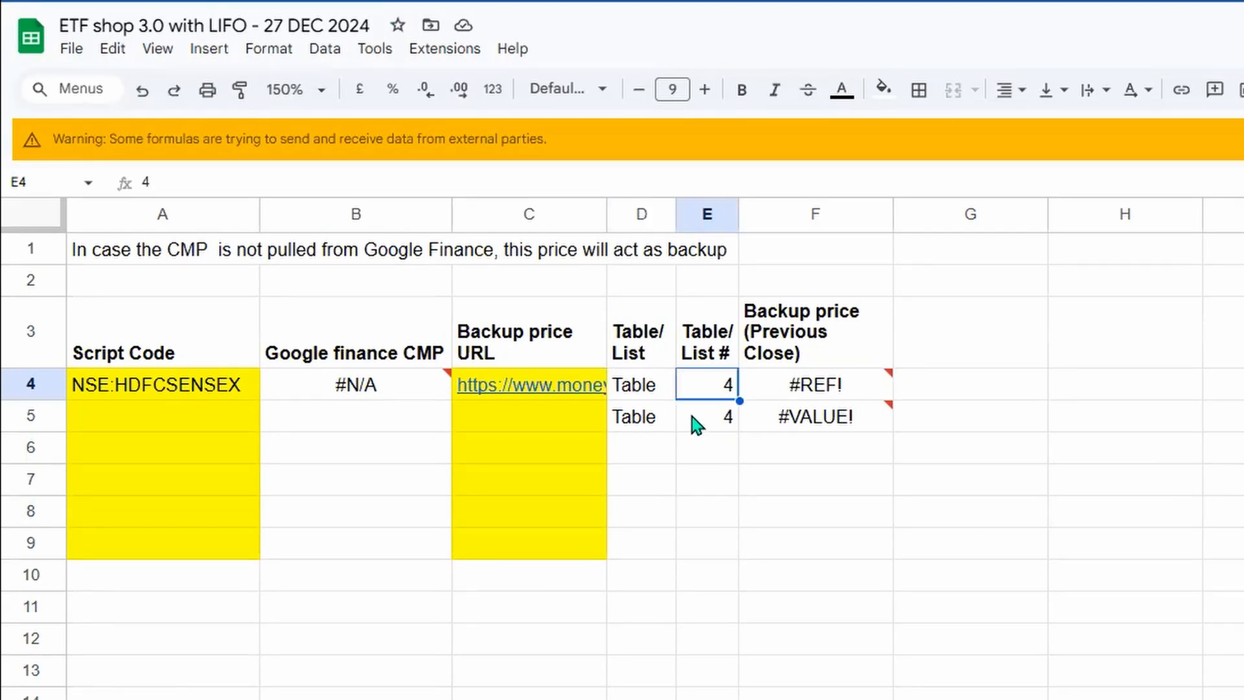
left_click(803, 383)
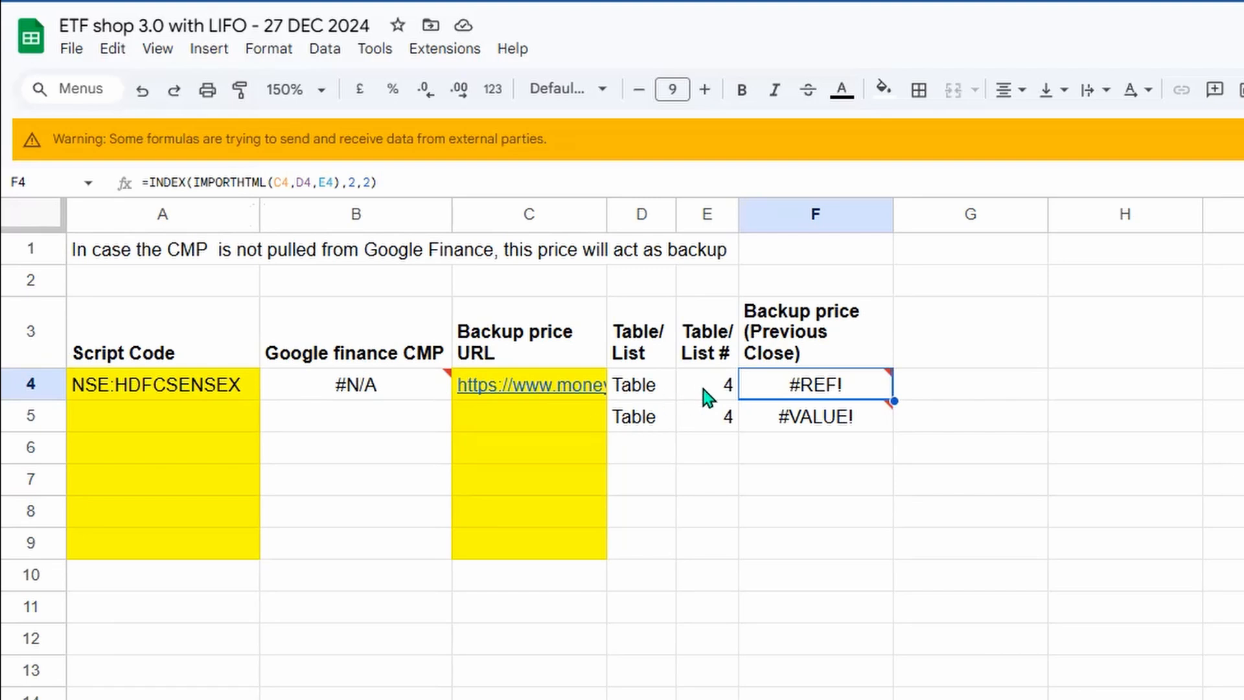
mouse_move(781, 388)
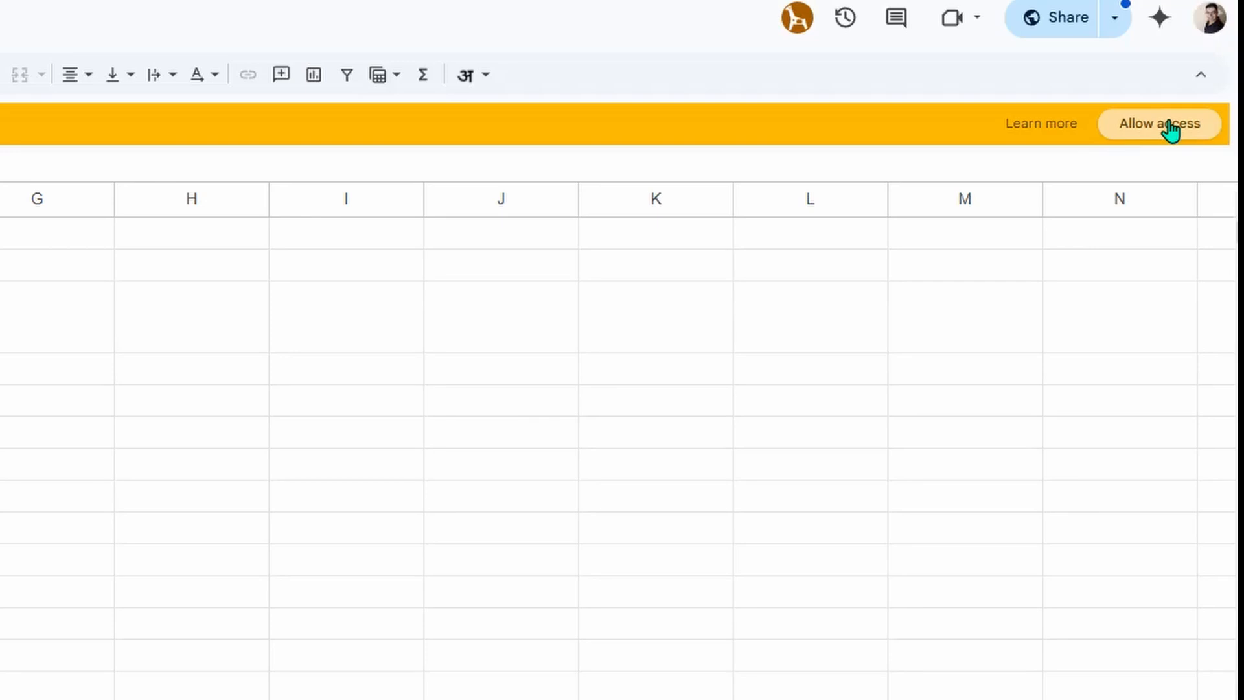
left_click(1169, 124)
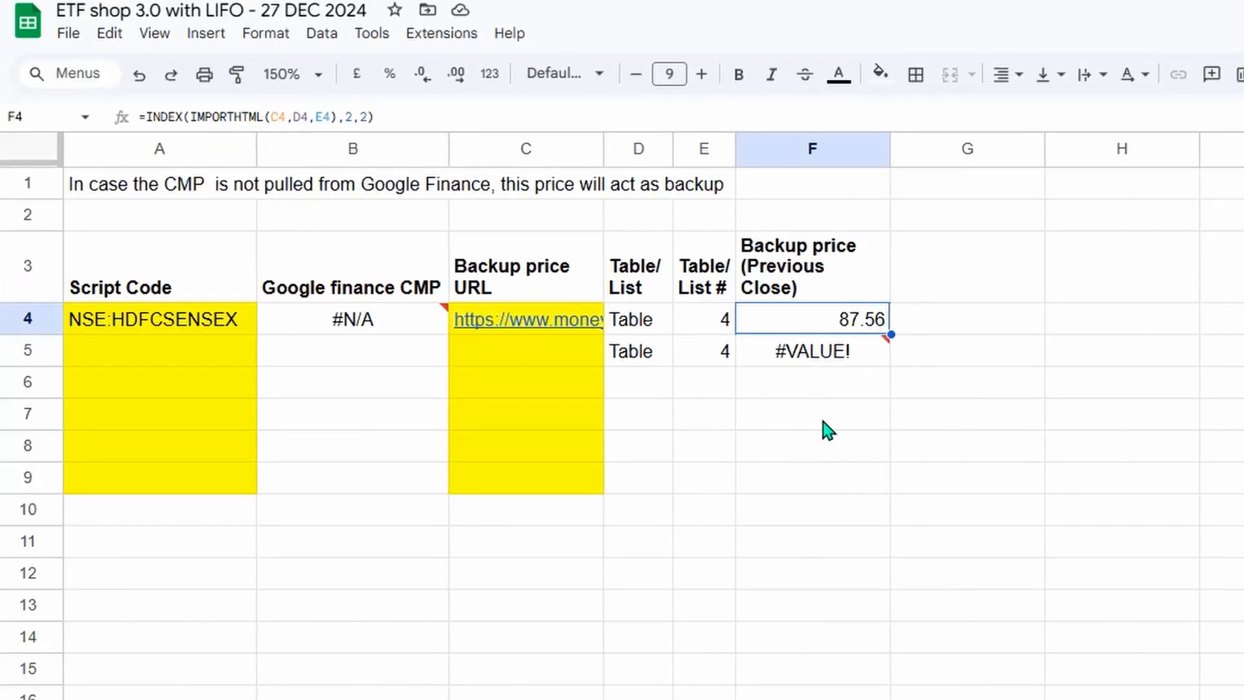
Inspect the backup price error in F5 against the empty script code in row 5.
left_click(811, 352)
left_click(153, 356)
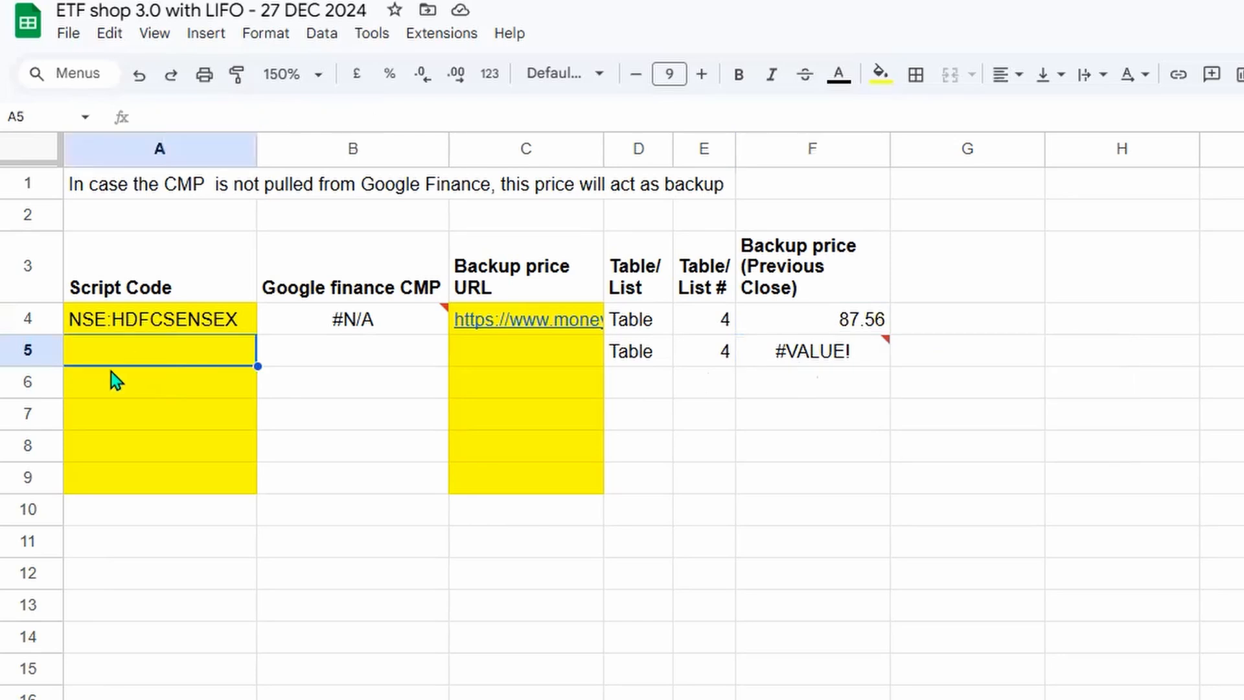
left_click(809, 358)
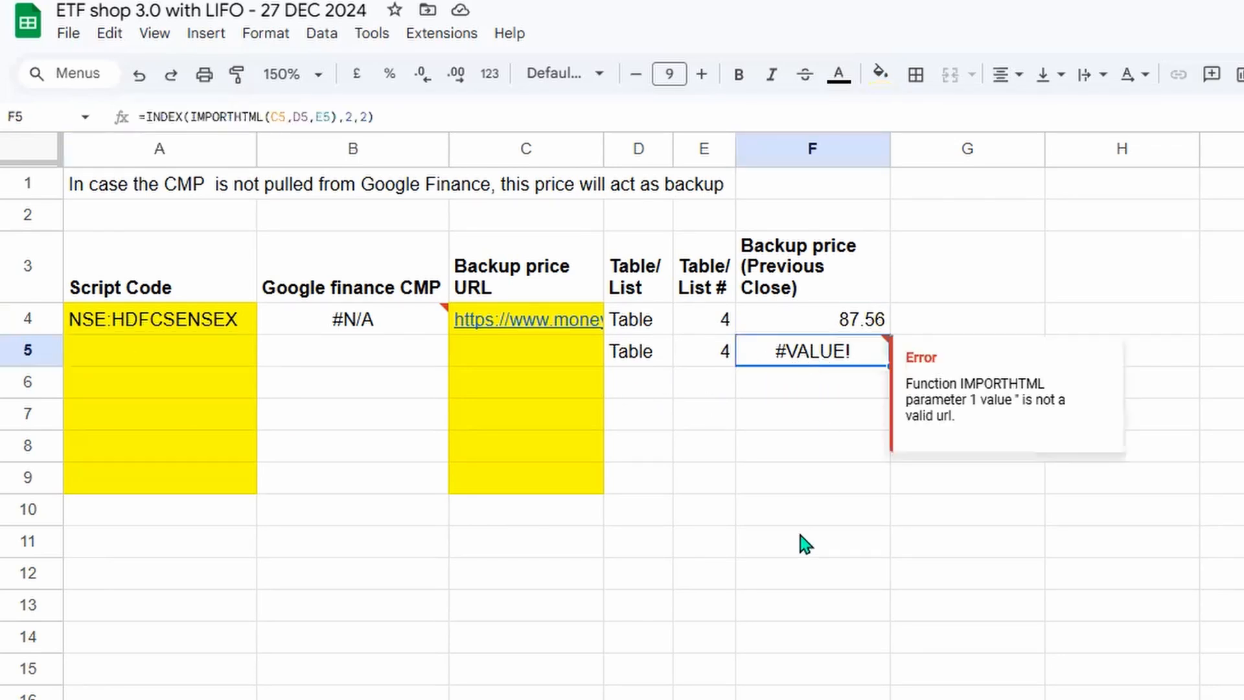
Compare the backup price in F4 with Moneycontrol's previous close and with the HDFCSENSEX CMP in the holdings sheet.
left_click(807, 322)
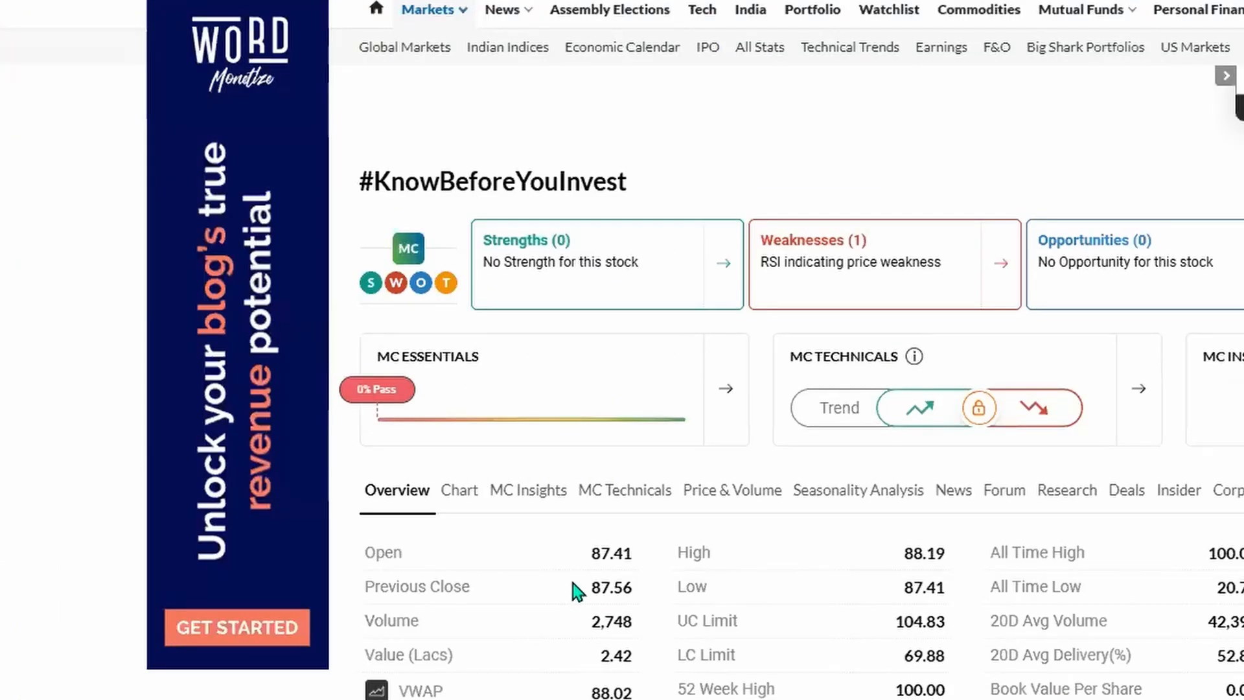
left_click_drag(574, 587, 629, 589)
left_click(544, 612)
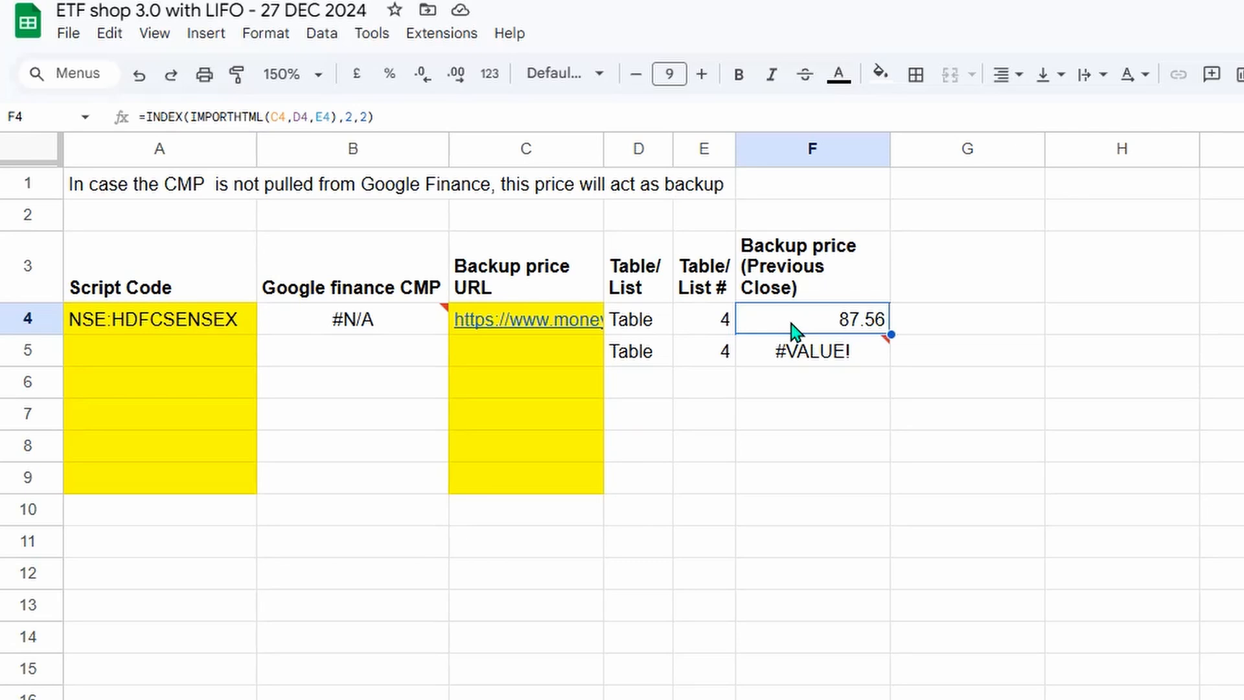
left_click(648, 699)
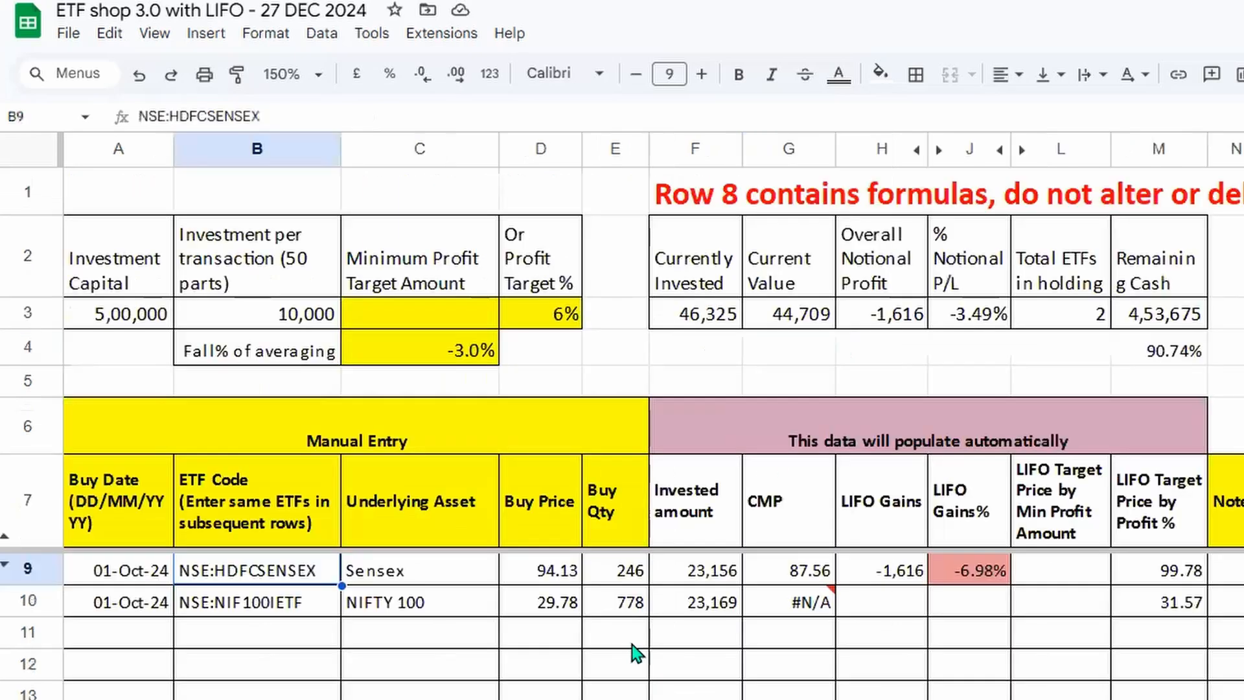
left_click(781, 575)
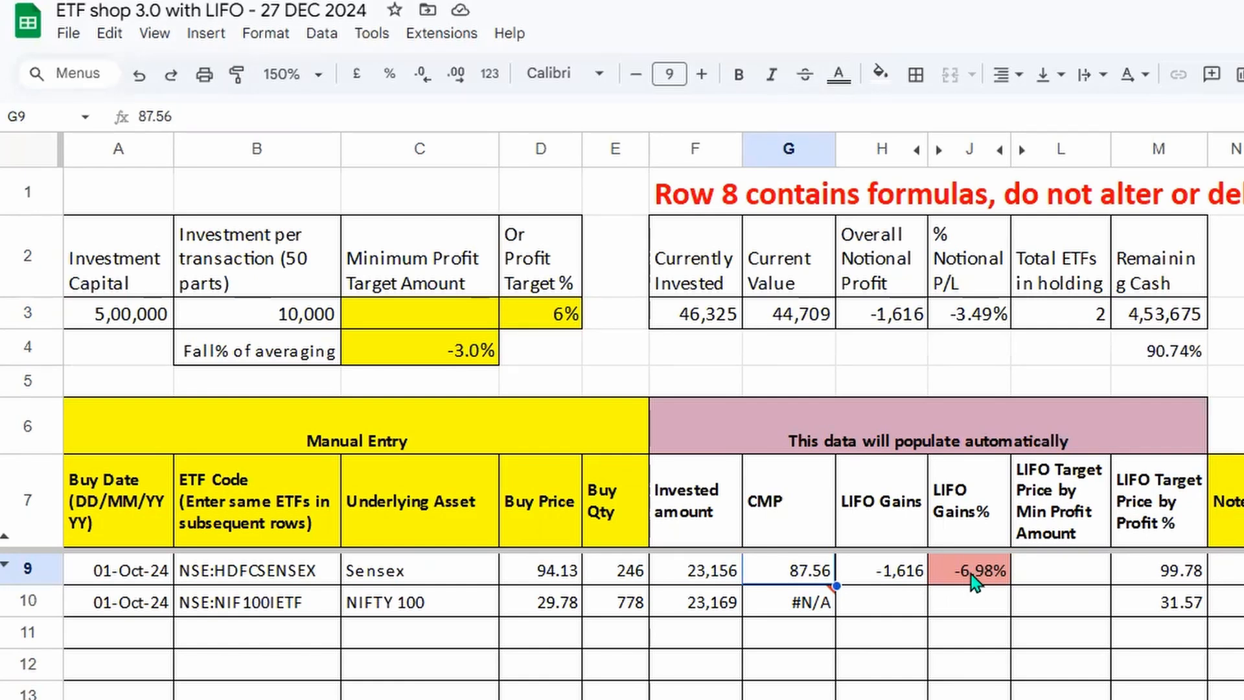
left_click(216, 608)
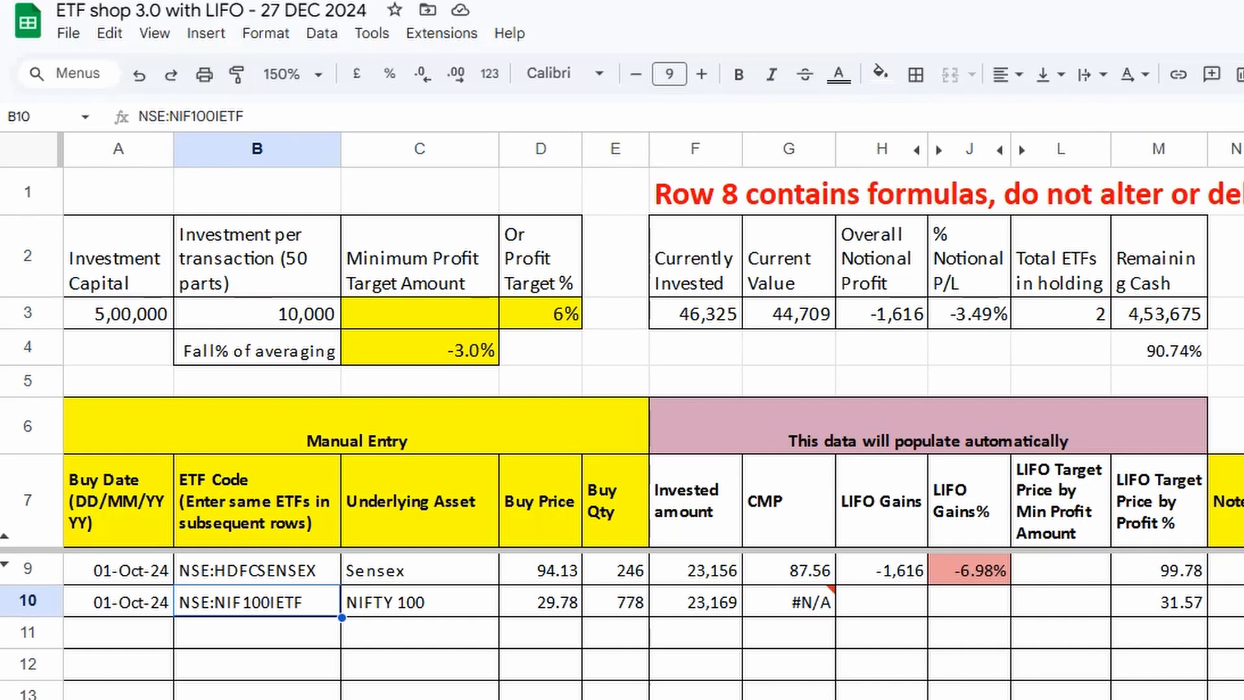
double_click(235, 602)
double_click(261, 597)
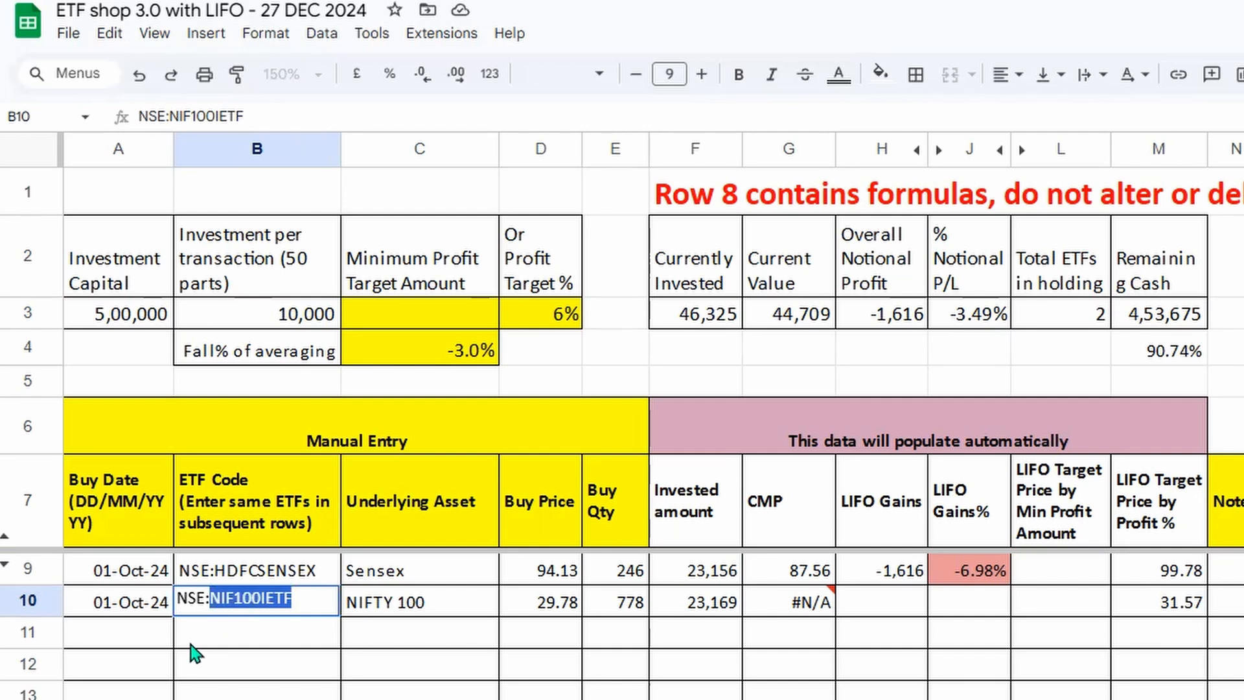
key("Escape")
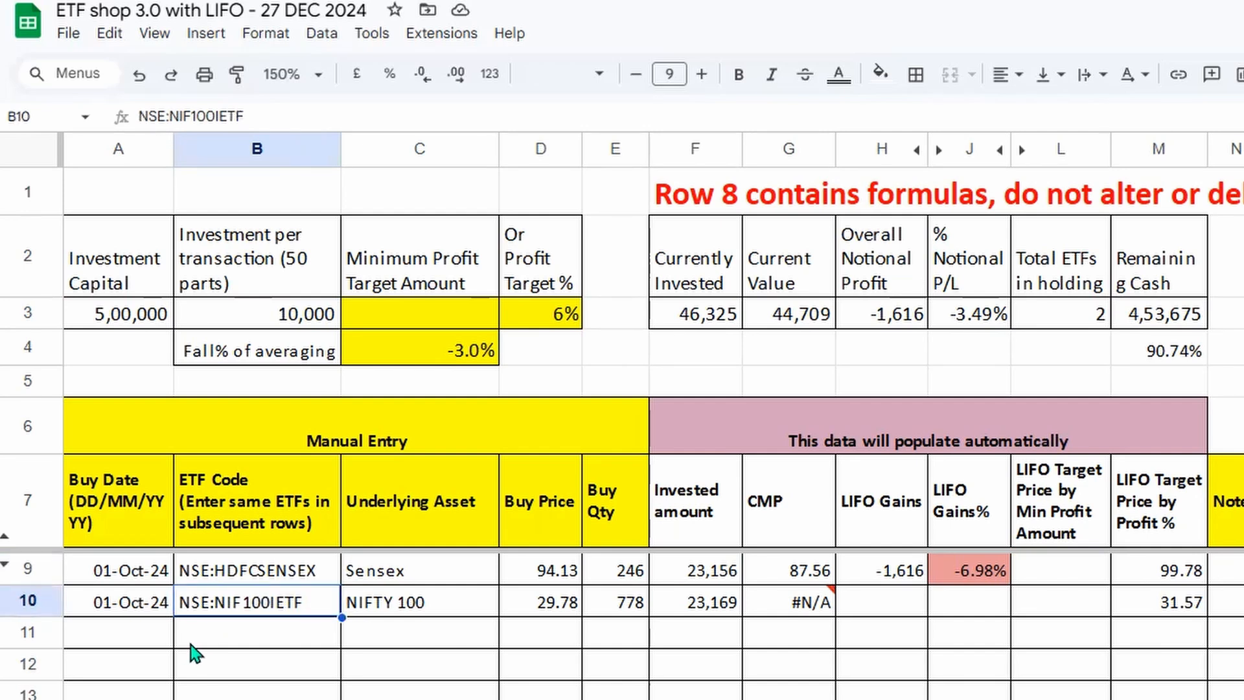
Copy only the ticker NIF100IETF, without the NSE: prefix, from the ETF code in B10.
triple_click(264, 598)
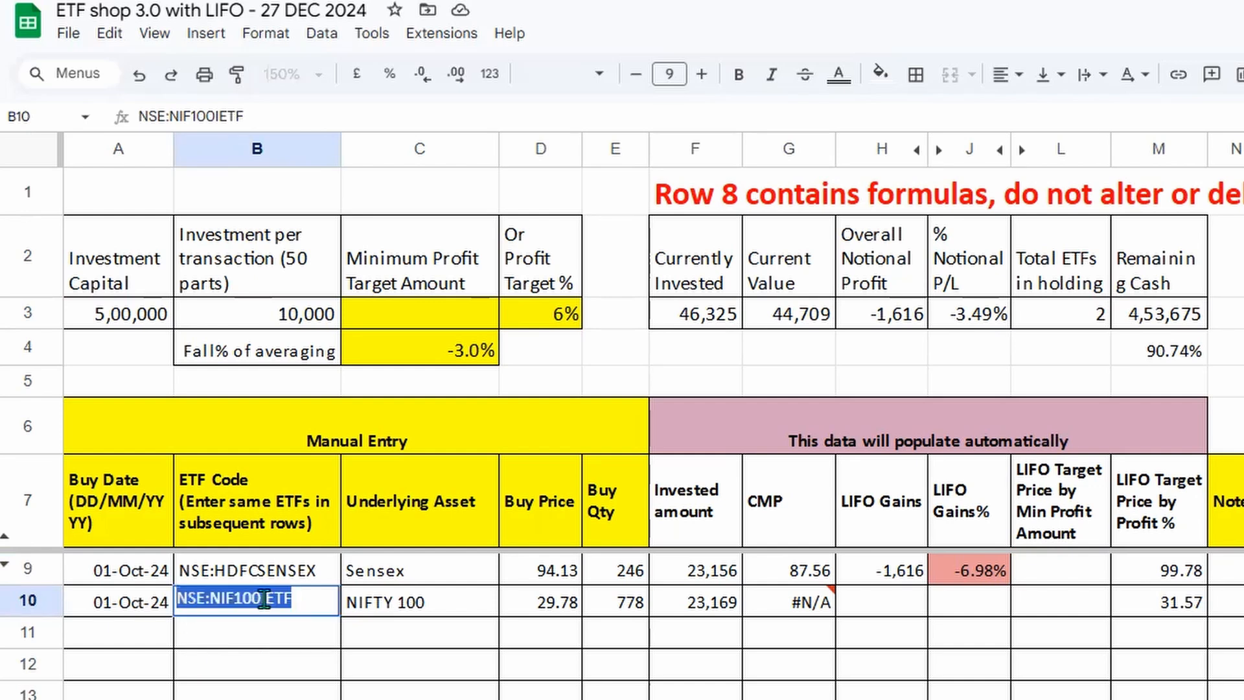
double_click(248, 597)
key("ctrl+c")
key("Escape")
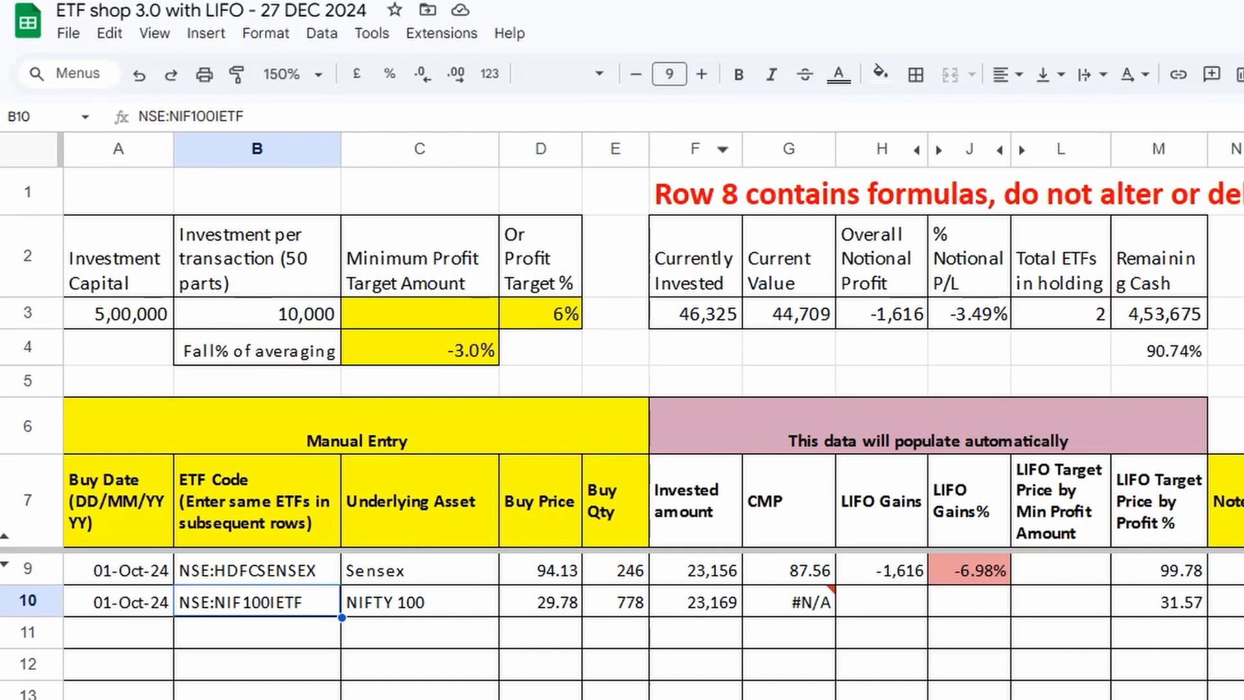
Search Moneycontrol for the copied ticker NIF100IETF and open the ICICI Prudential Nifty 100 ETF quote page.
key("alt+Tab")
scroll(1008, 166, "up", 8)
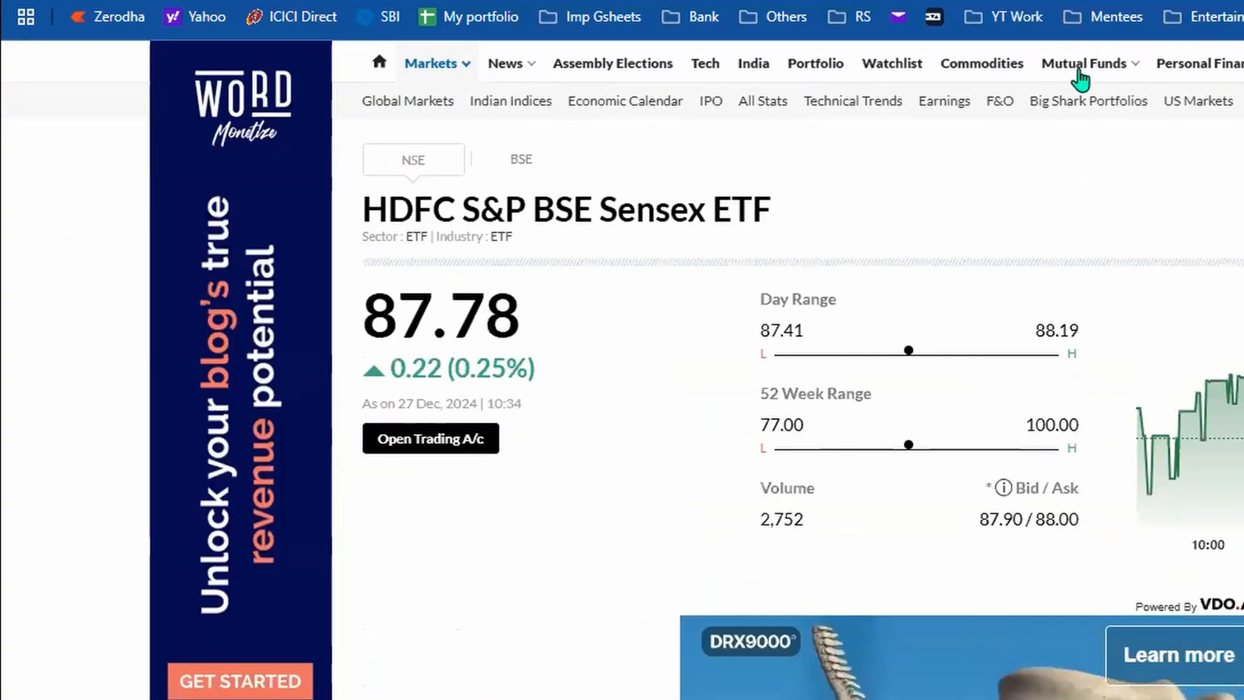
scroll(680, 658, "up", 2)
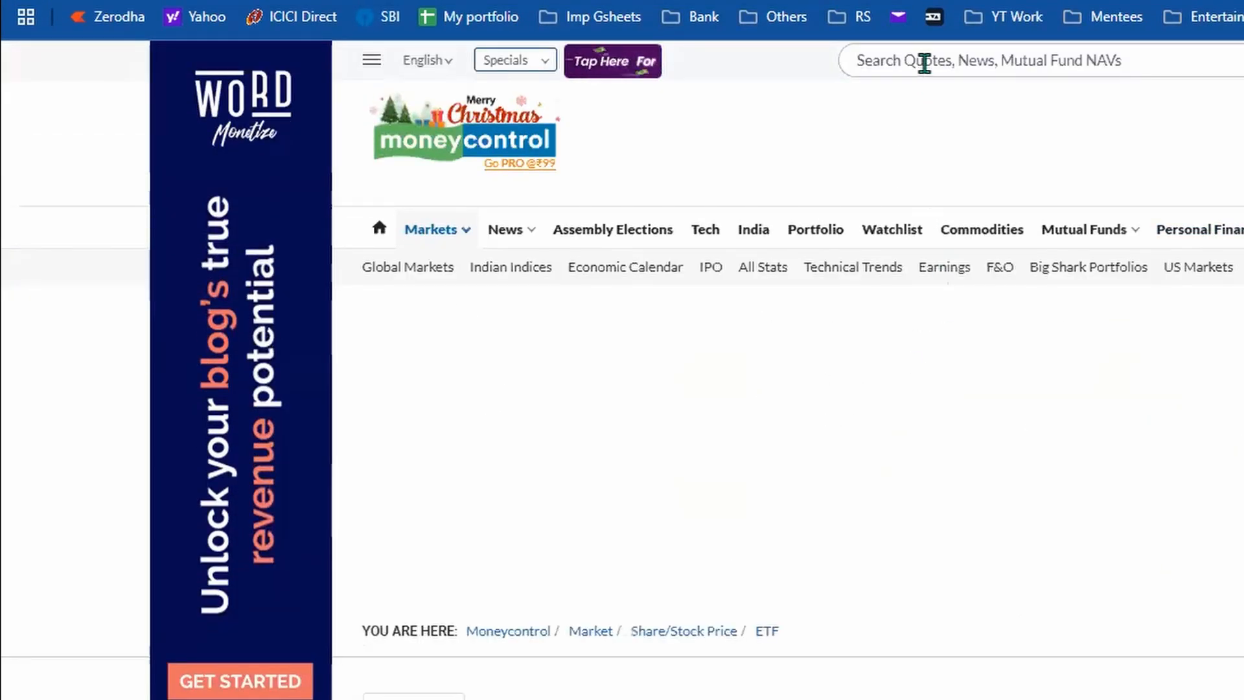
left_click(924, 60)
key("ctrl+v")
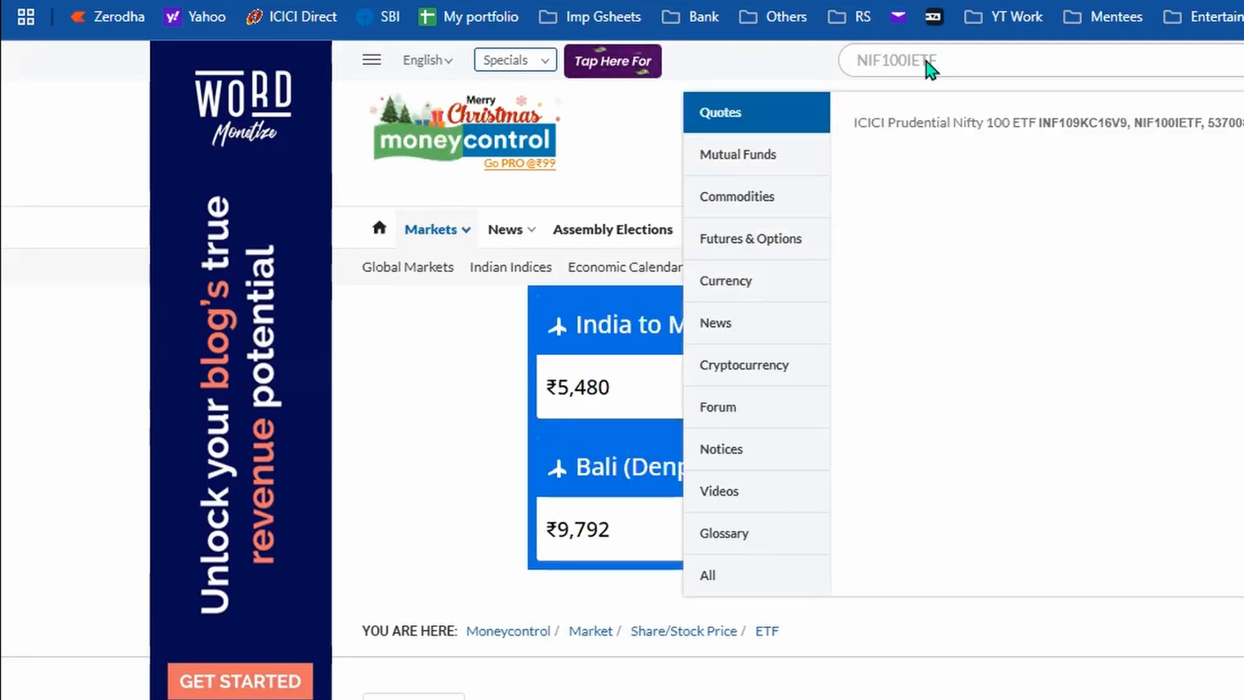
left_click(988, 130)
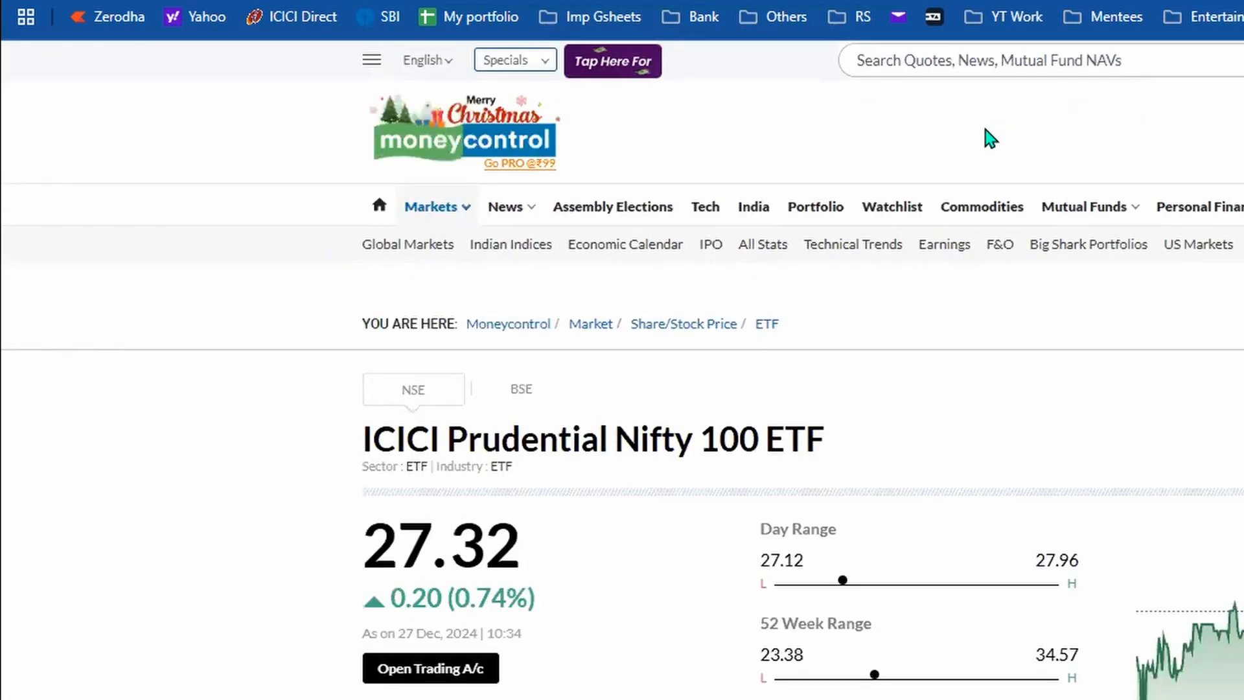
Copy the URL of the ICICI Prudential Nifty 100 ETF quote page into backup price URL cell C5.
scroll(989, 138, "down", 2)
left_click(728, 29)
key("ctrl+c")
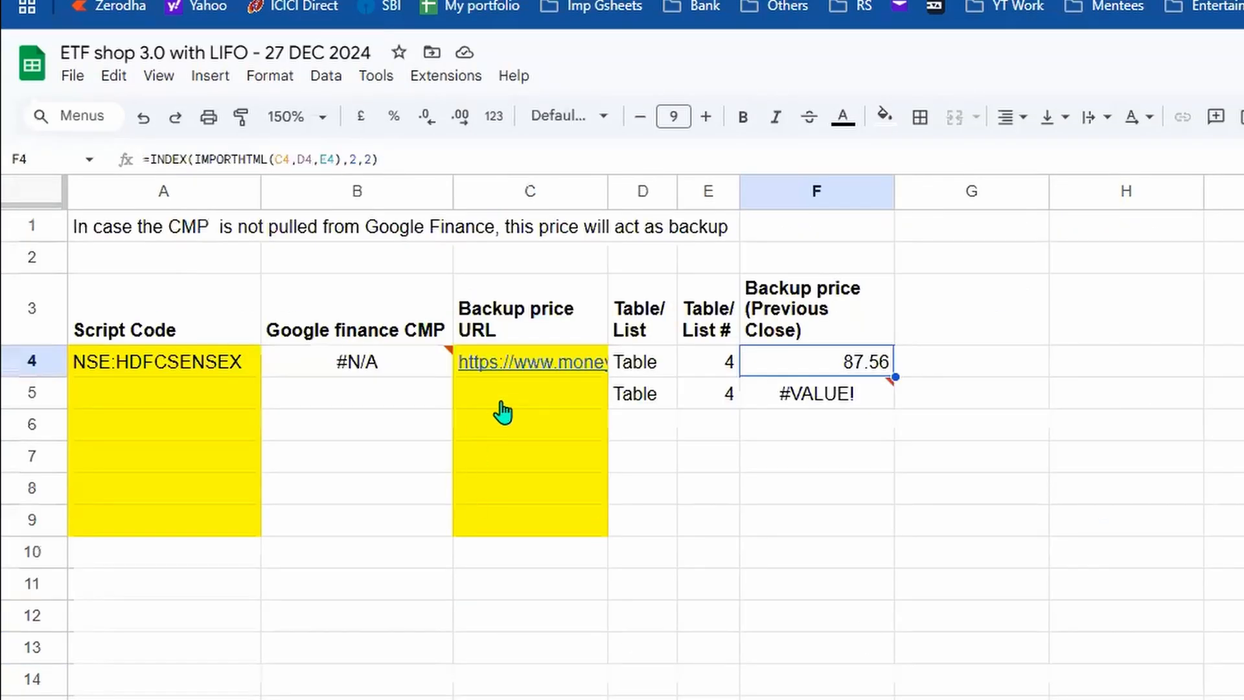
double_click(506, 395)
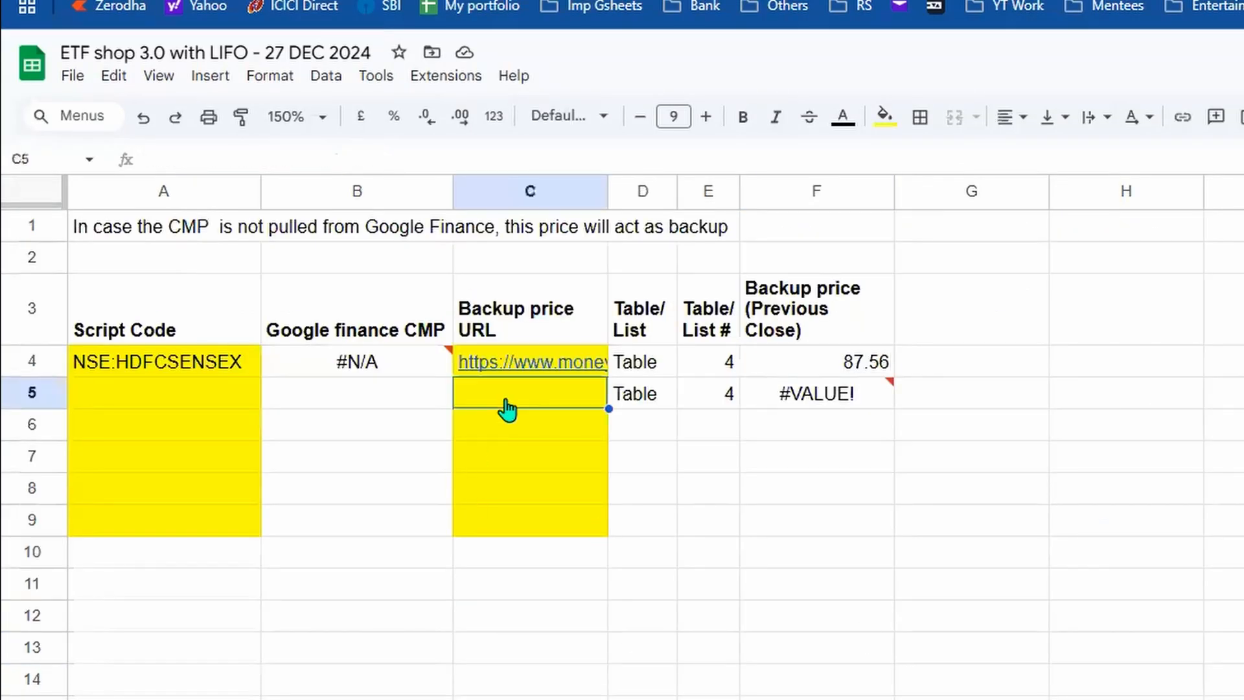
key("ctrl+v")
key("Tab")
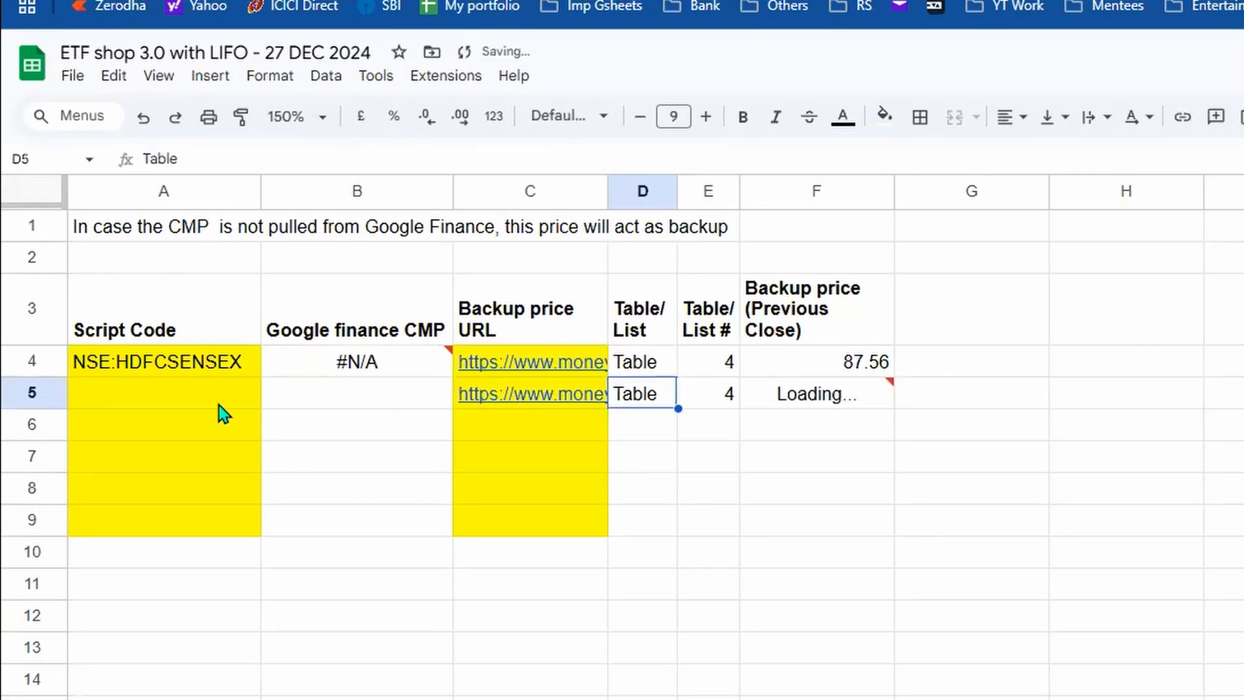
Copy the full ETF code NSE:NIF100IETF from B10 of the holdings sheet into script code cell A5 of the backup price sheet.
left_click(156, 402)
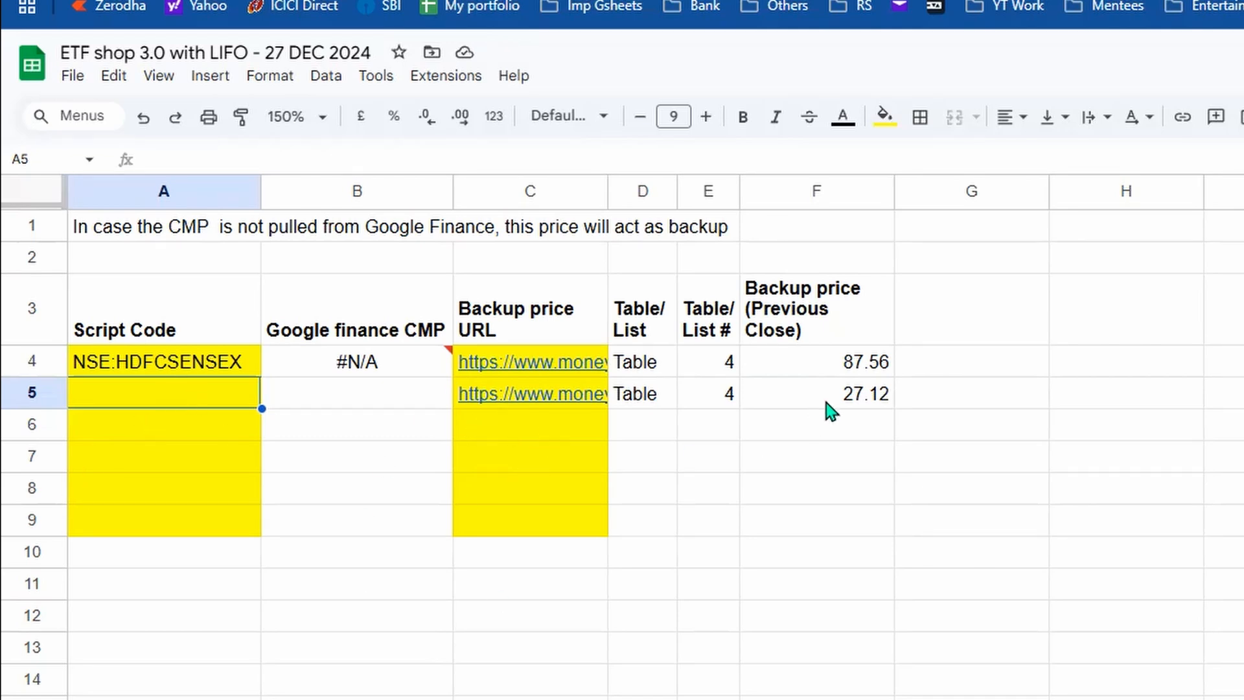
left_click(259, 698)
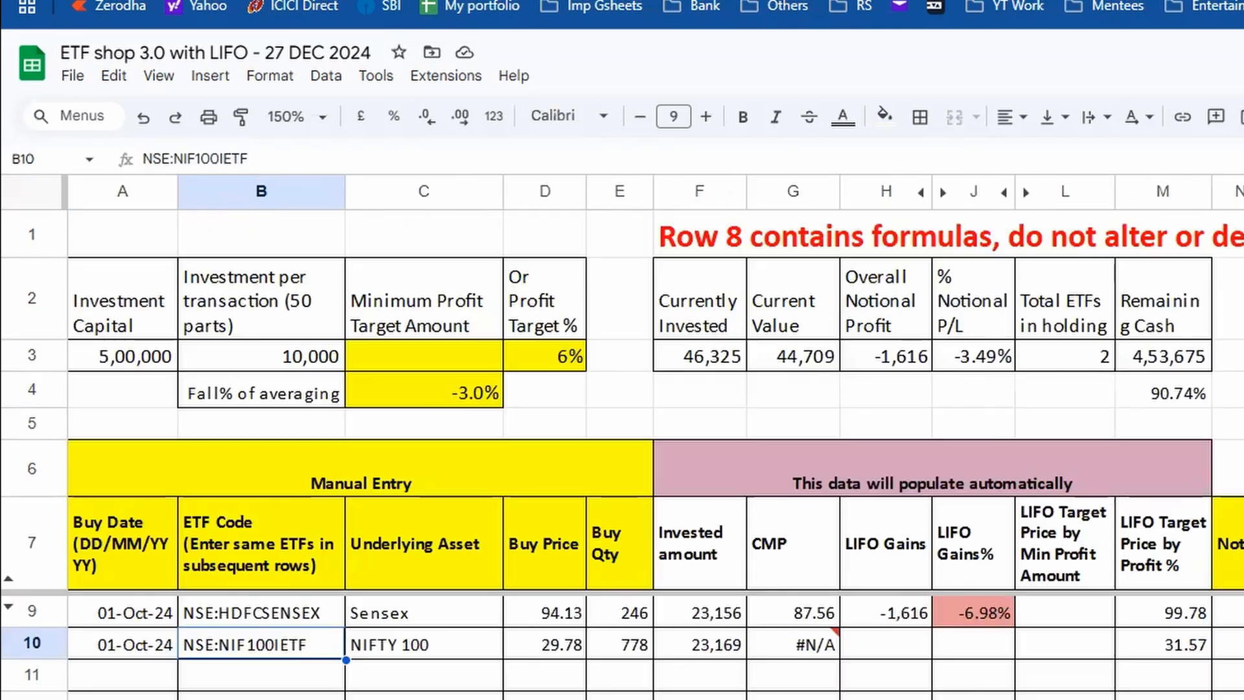
left_click(775, 655)
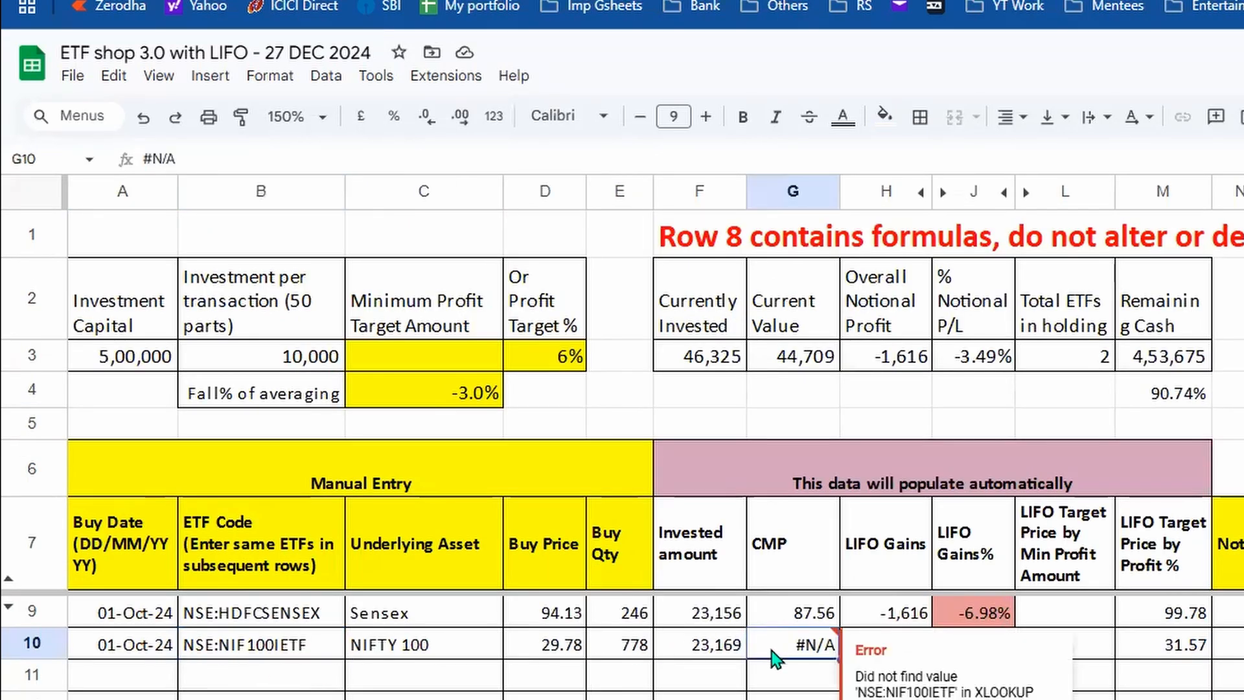
left_click(266, 651)
key("ctrl+c")
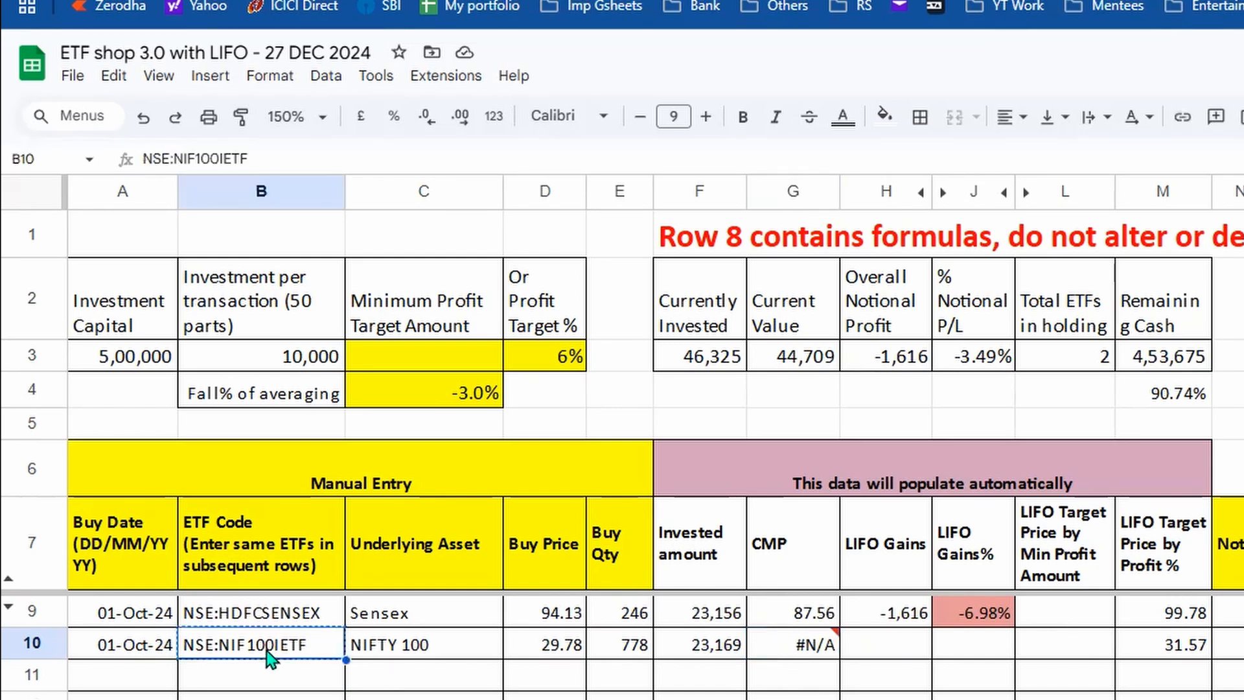
left_click(207, 698)
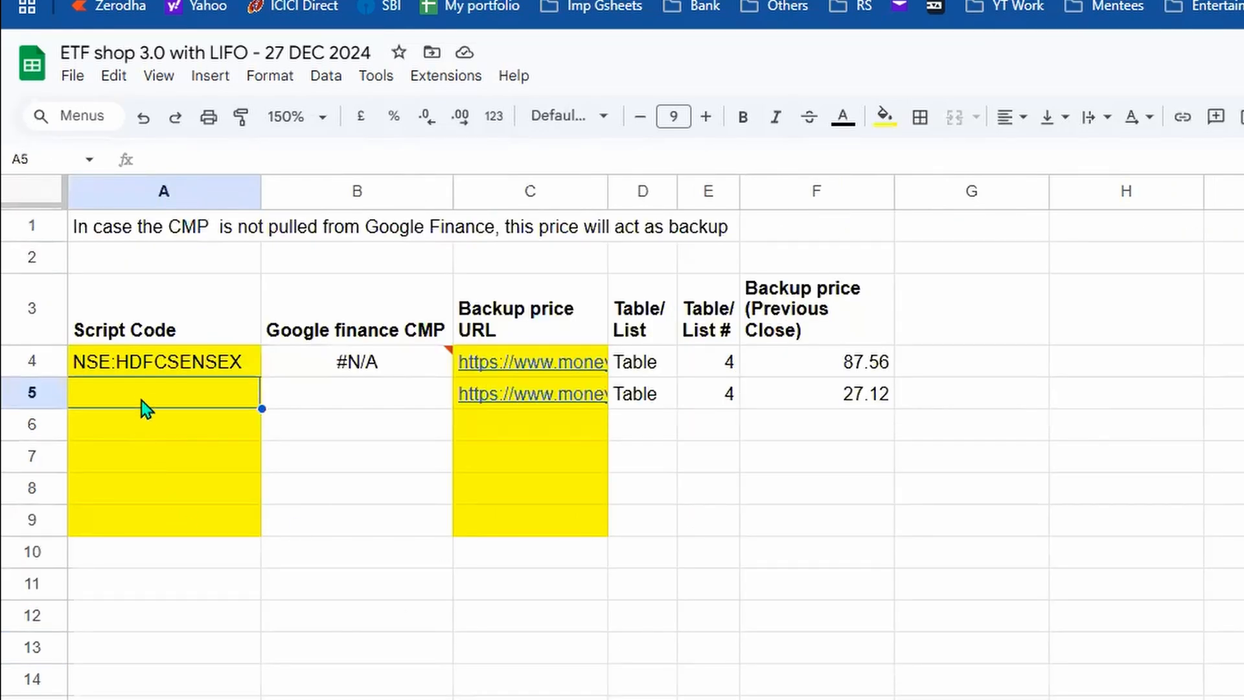
key("ctrl+v")
key("Tab")
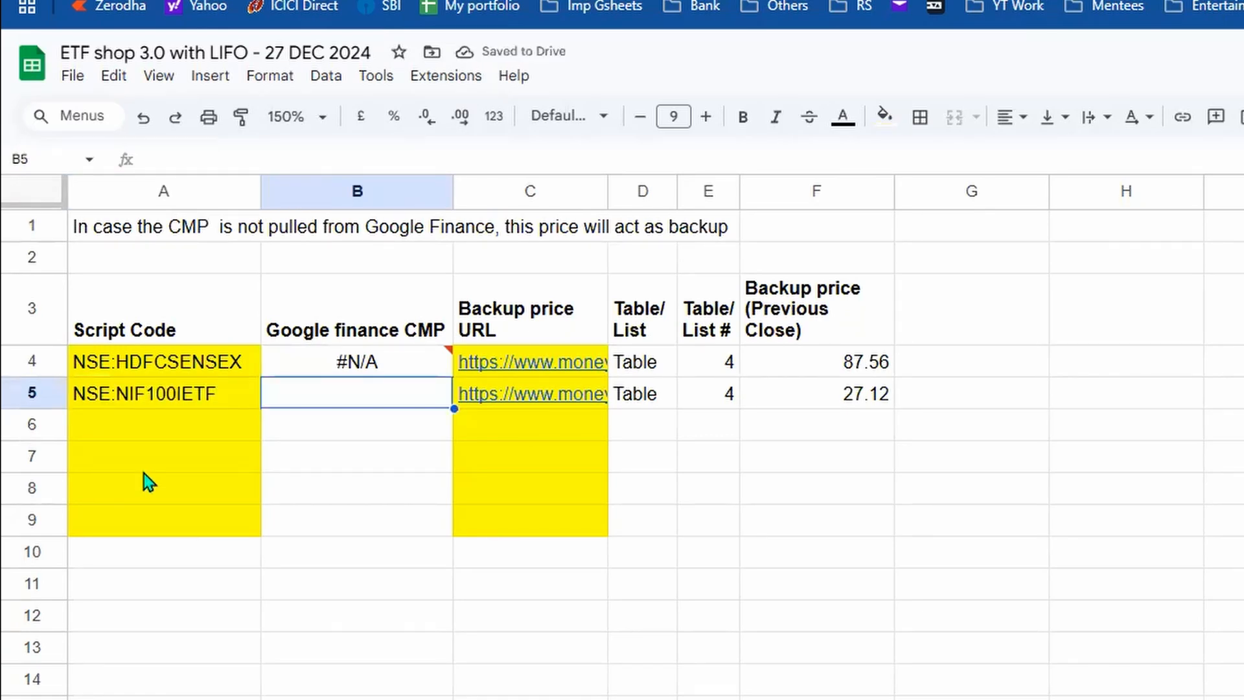
Compare the backup prices in column F with the CMP values for both ETFs in the holdings sheet.
left_click(824, 401)
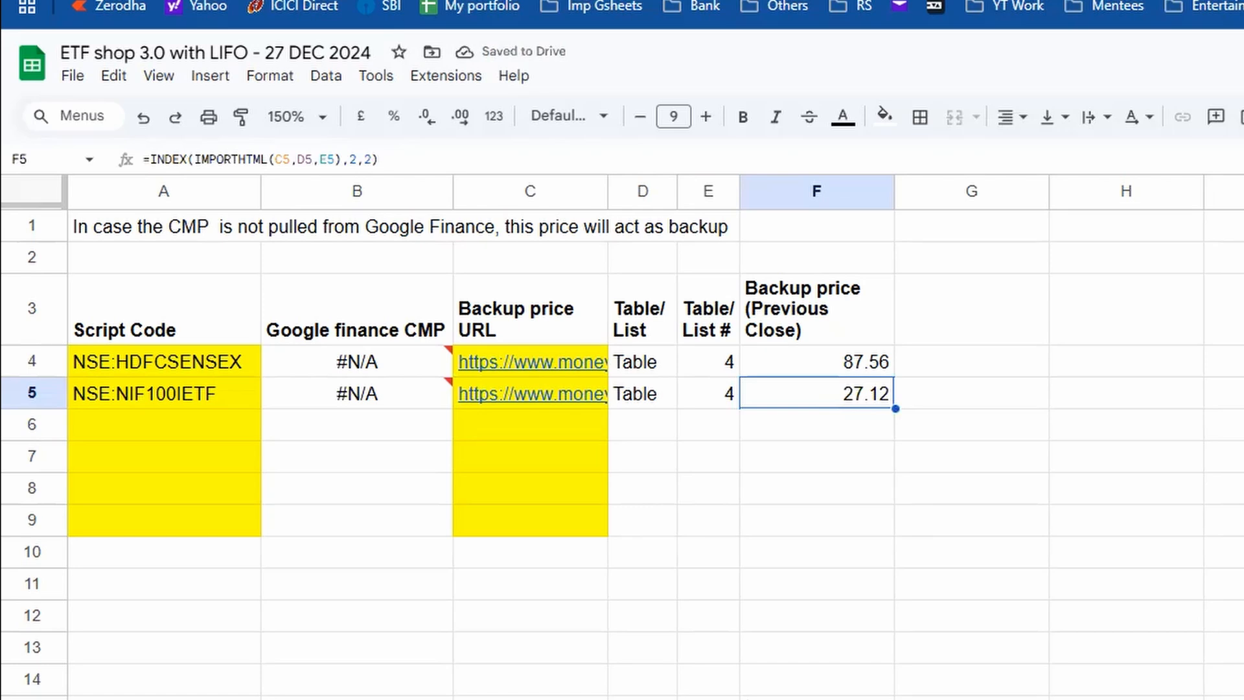
left_click(159, 698)
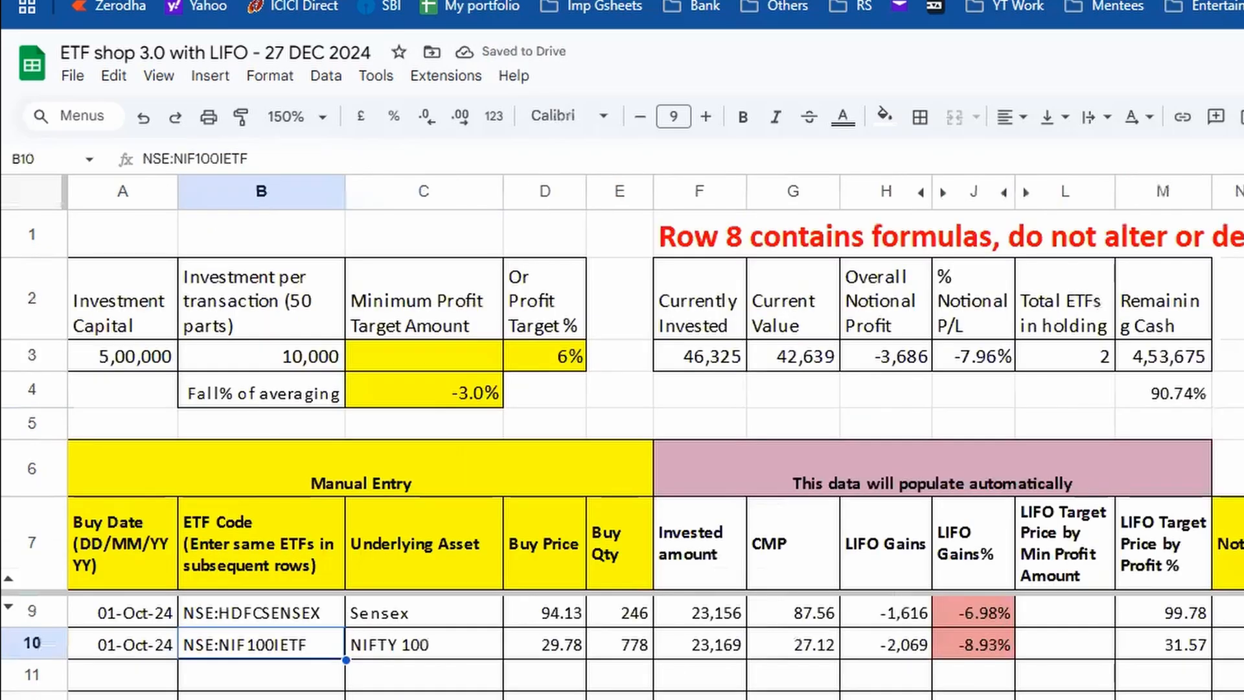
left_click(803, 651)
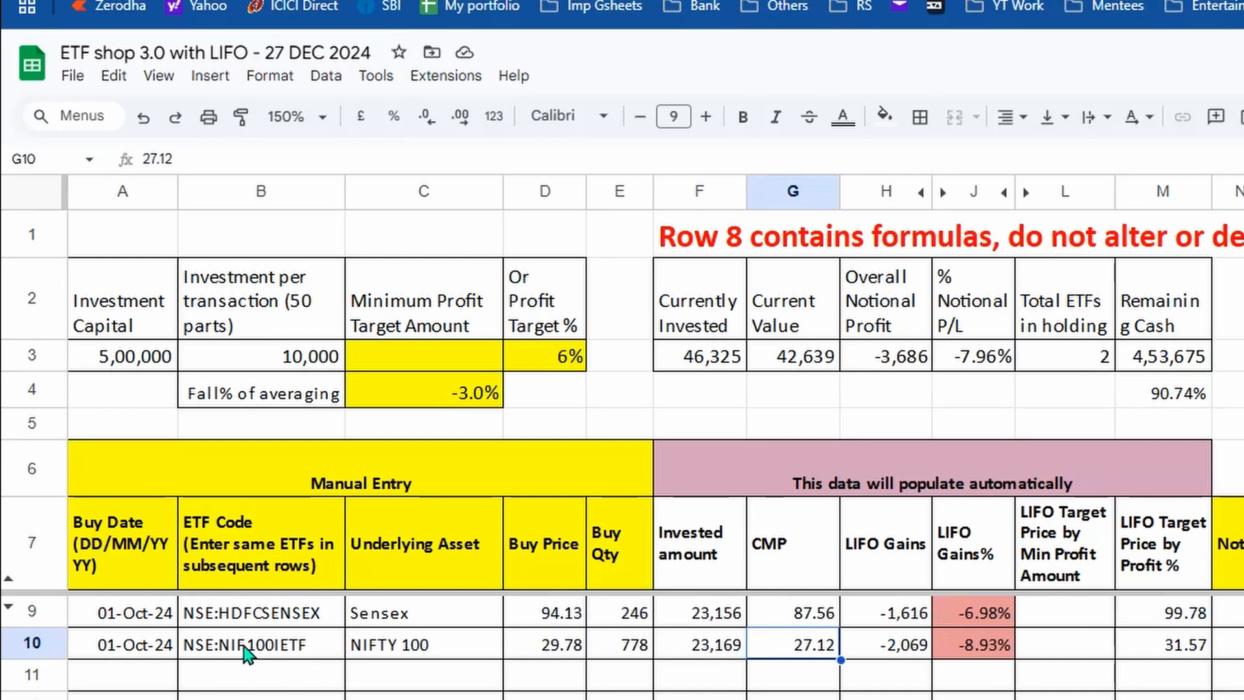
left_click(243, 620)
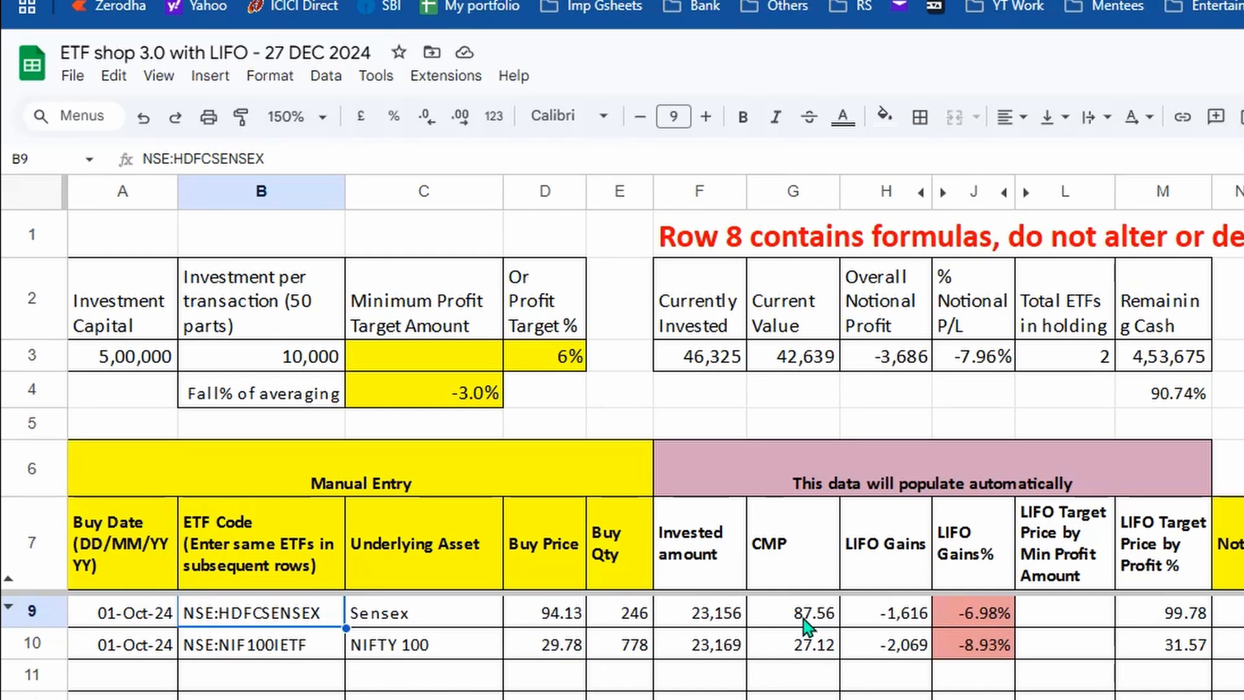
left_click(777, 698)
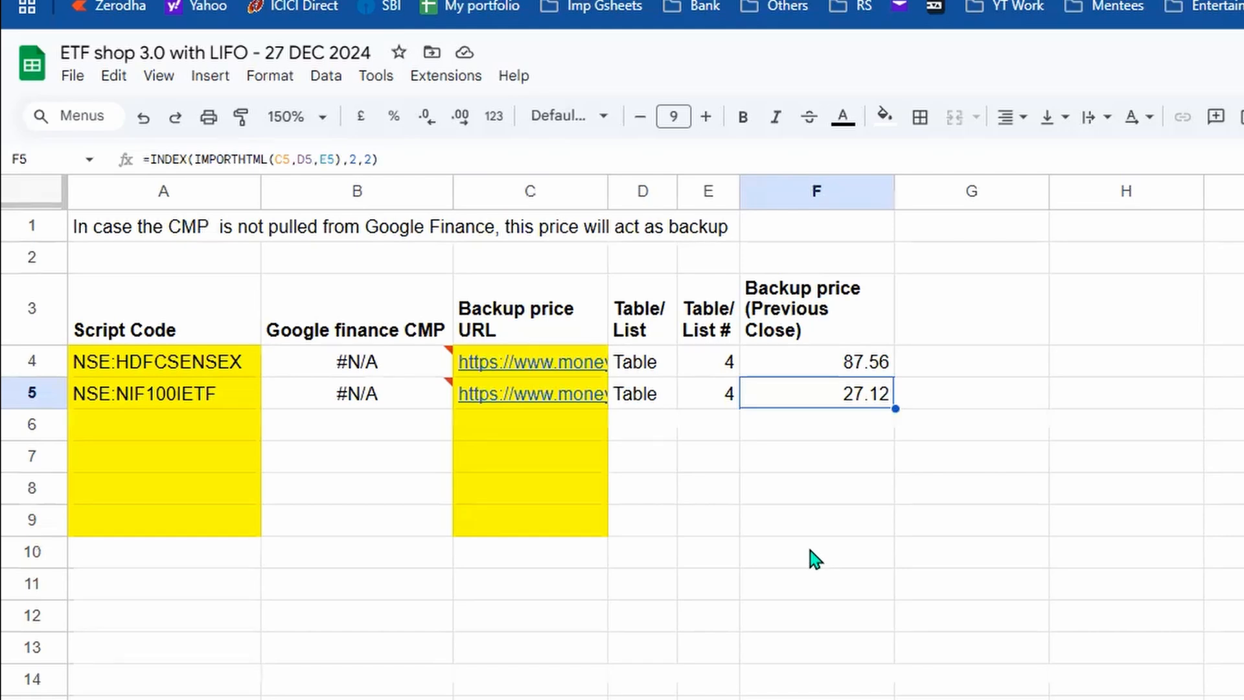
Go to the Strategy sheet and select the Original sheet's link in row 18 to show its preview.
left_click(292, 699)
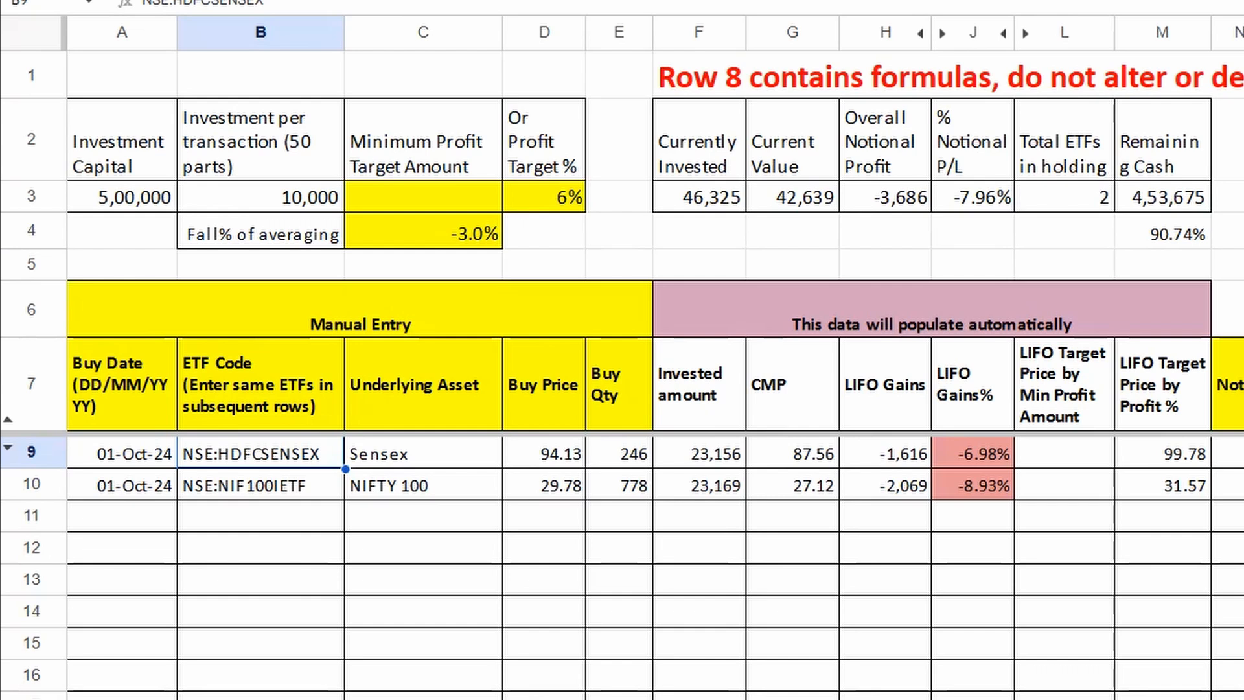
left_click(170, 638)
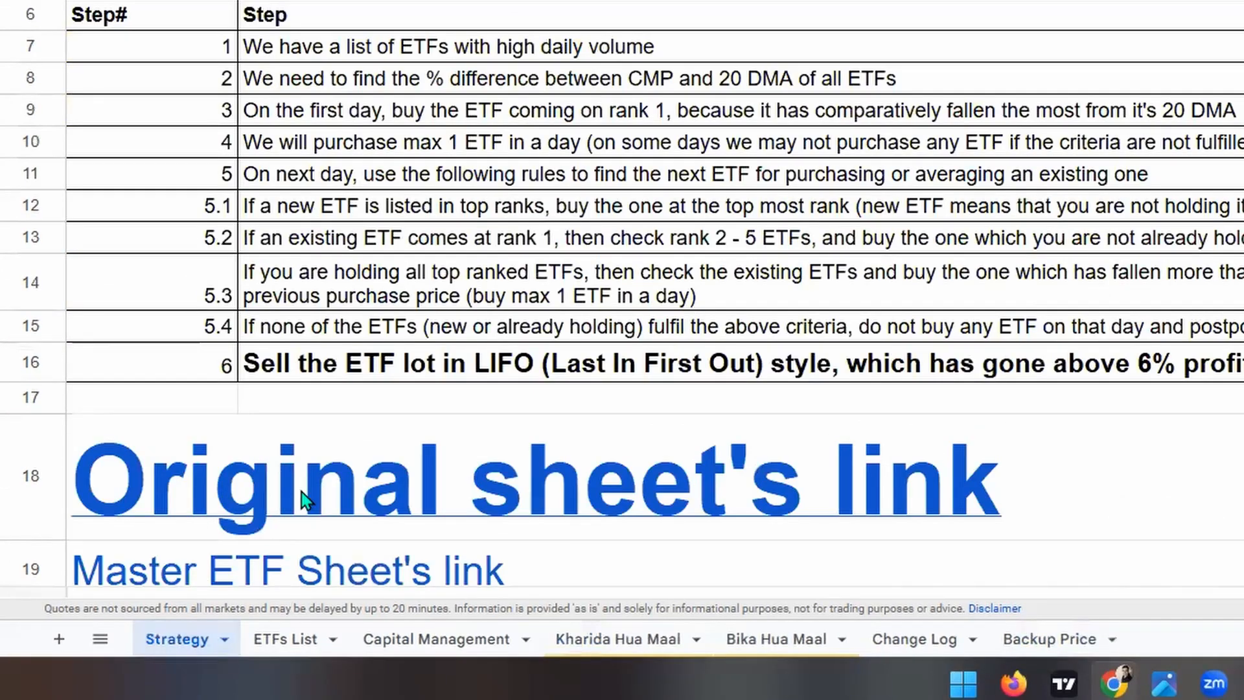
left_click(391, 487)
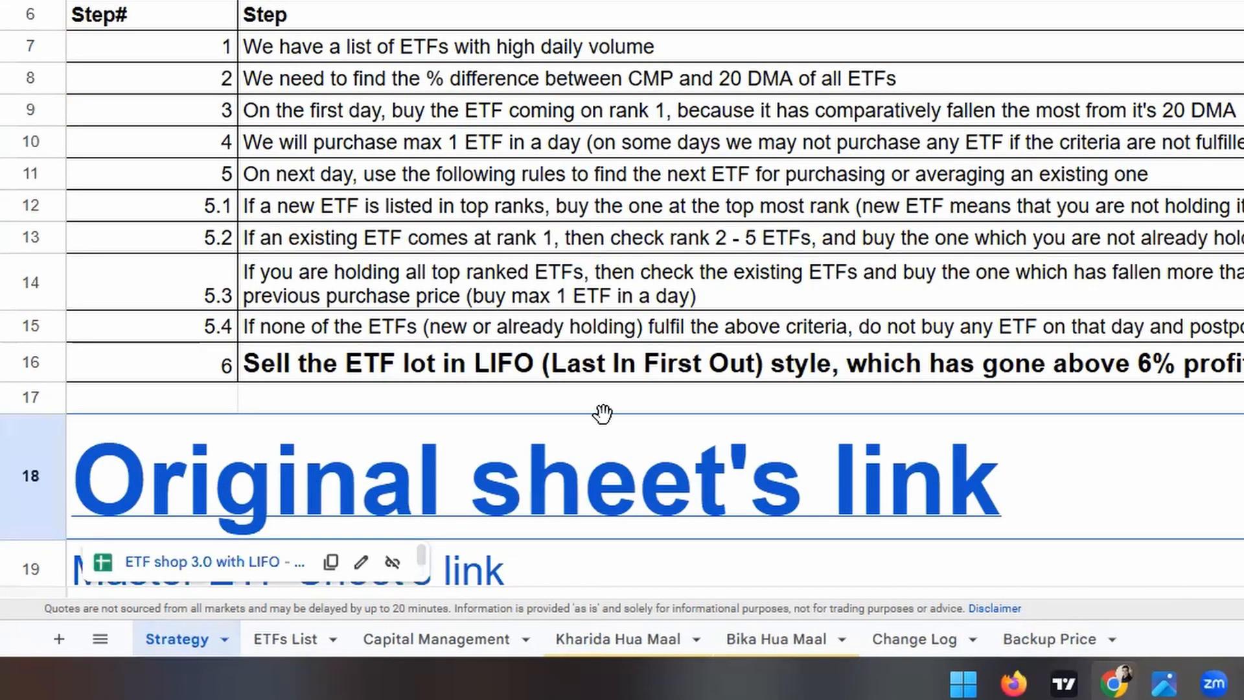